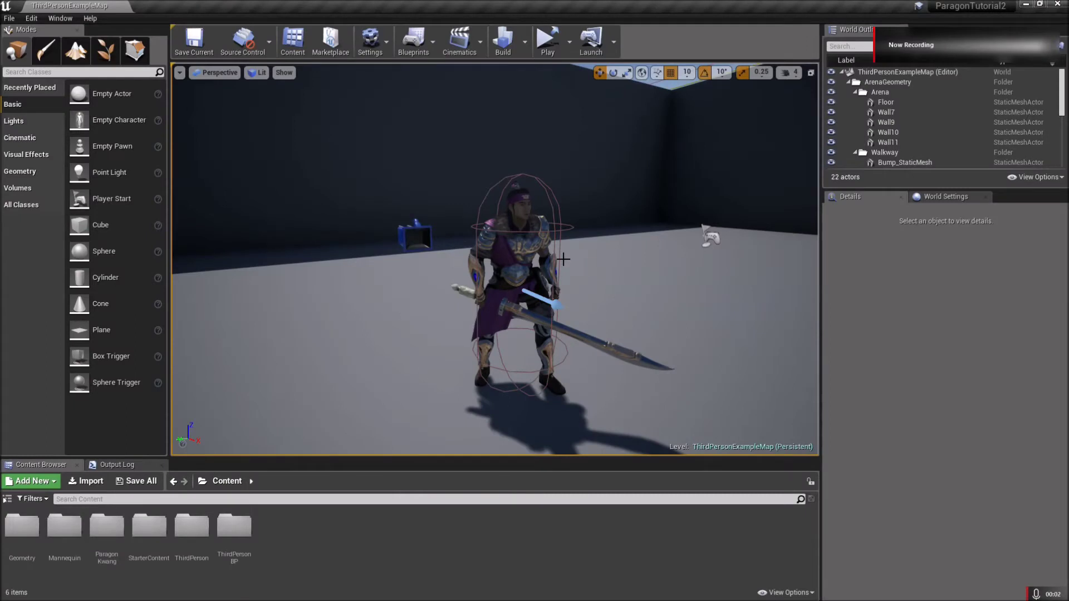
- Examine the sword-wielding character in the level from several angles and distances
right_drag(564, 259, 572, 263)
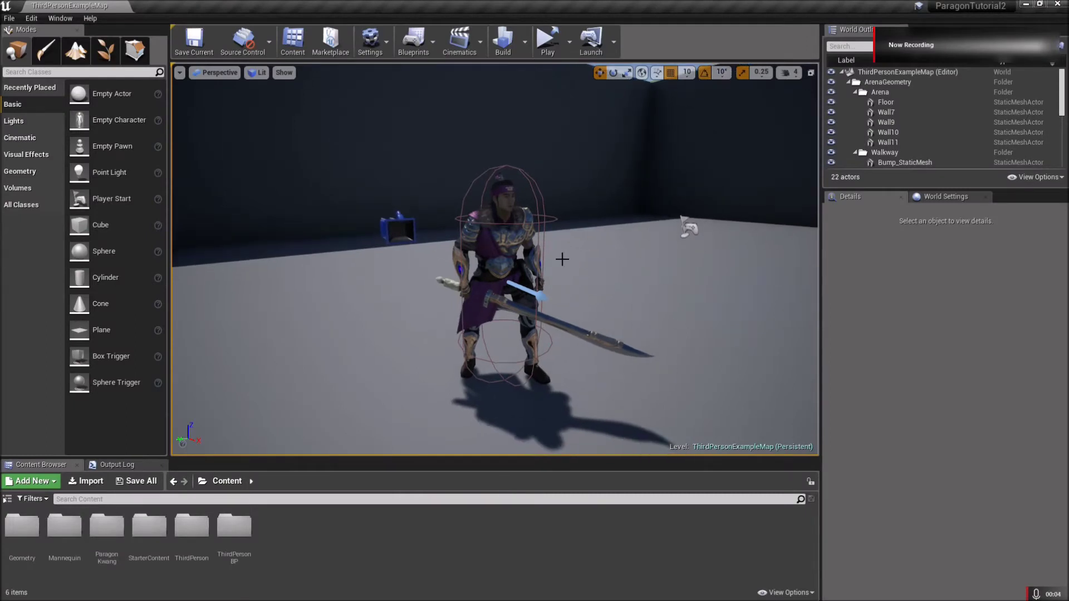
right_drag(562, 259, 566, 249)
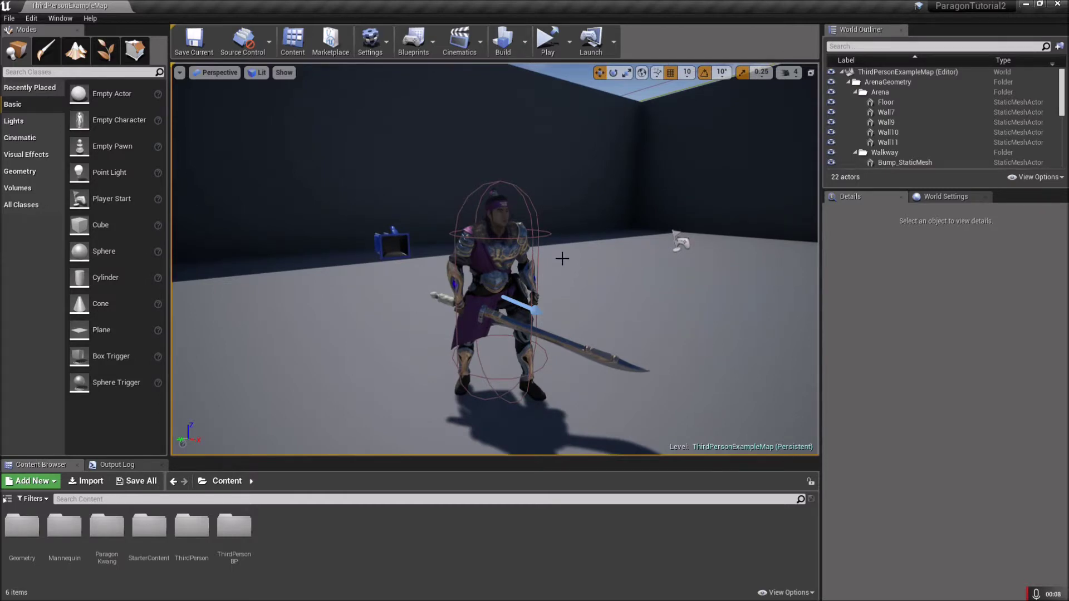
right_drag(564, 259, 562, 259)
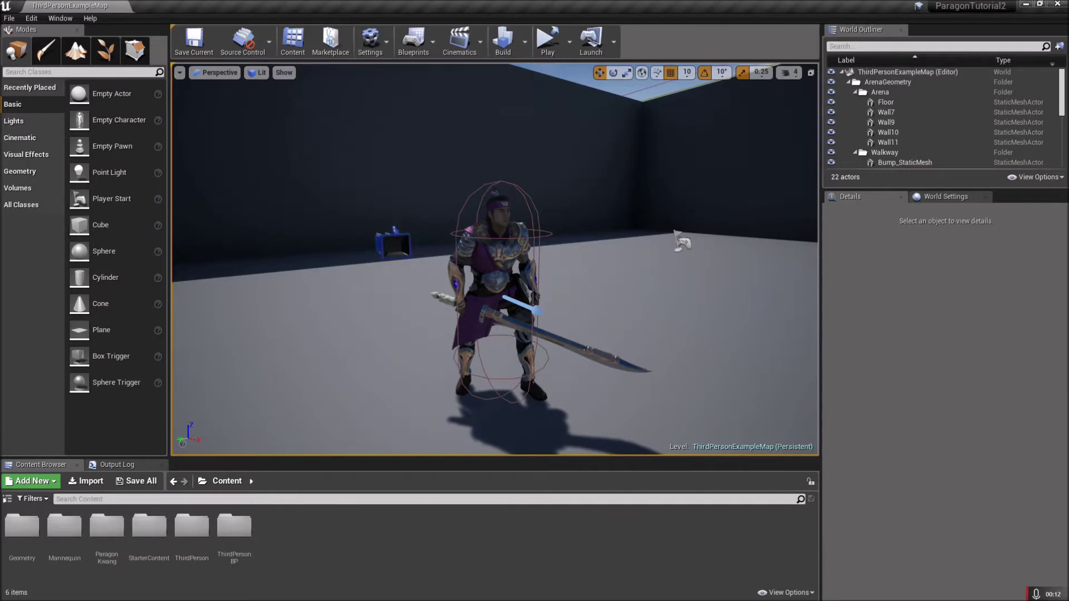
key(s)
key(w)
key(d)
mouse_move(562, 259)
right_down()
mouse_move(496, 260)
mouse_move(512, 252)
mouse_move(572, 264)
right_up()
key(a)
key(w)
right_drag(791, 254, 525, 247)
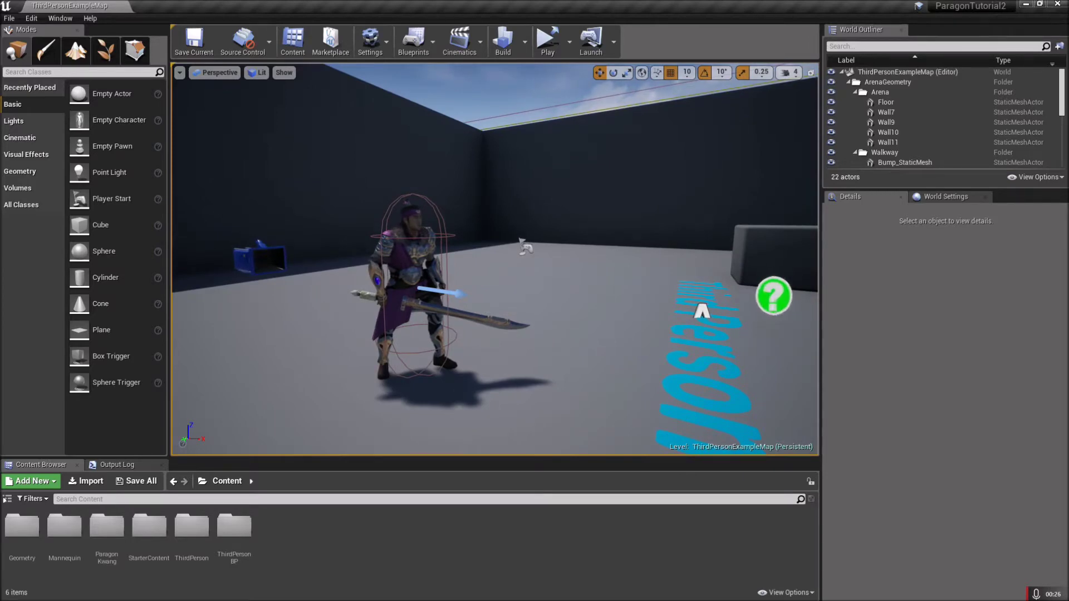
right_drag(525, 247, 553, 236)
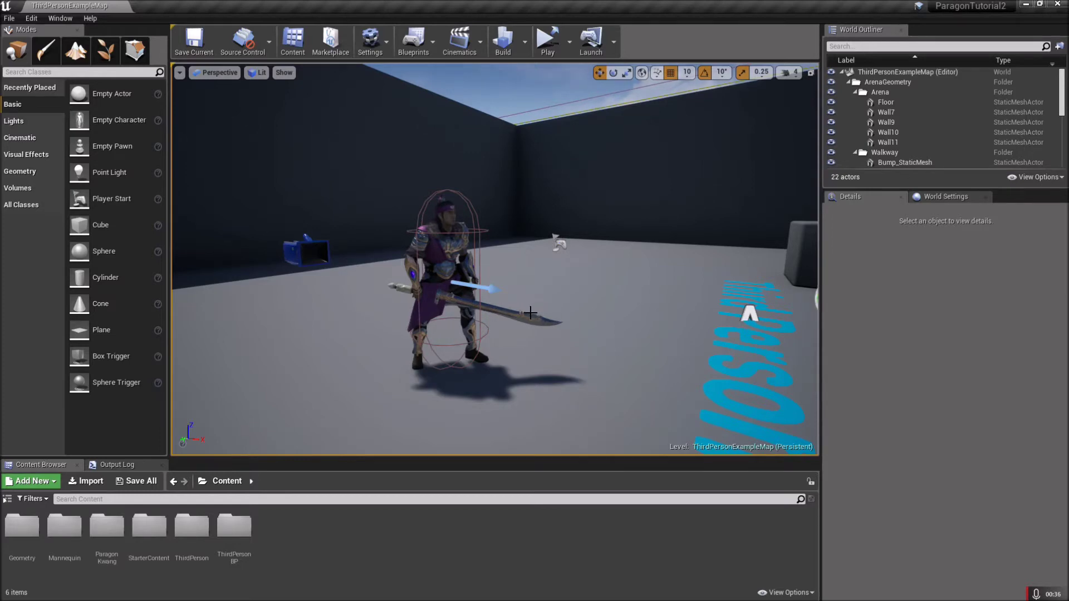
right_drag(583, 301, 627, 313)
mouse_move(562, 304)
alt+mouse_down()
mouse_move(534, 303)
mouse_move(556, 305)
alt+mouse_up()
right_drag(557, 305, 417, 303)
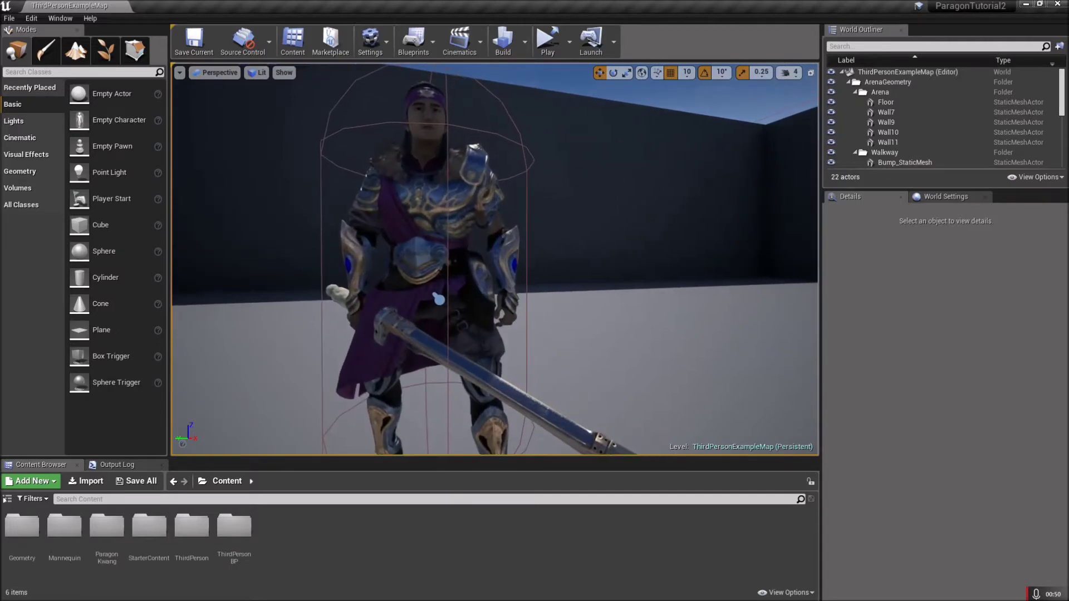
scroll(523, 305, down, 5)
scroll(523, 305, up, 2)
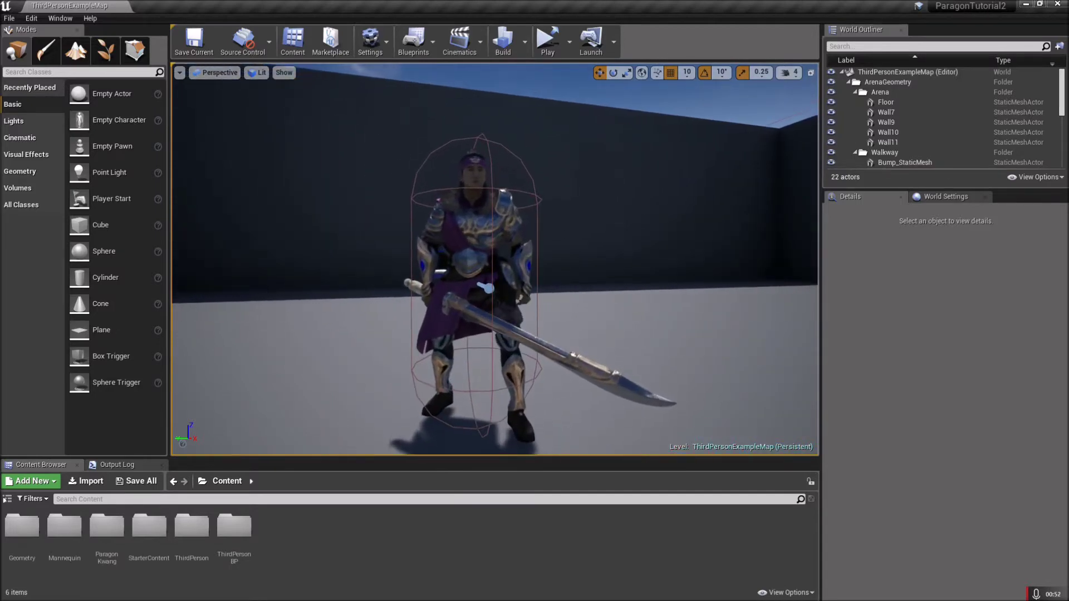
right_drag(536, 344, 534, 358)
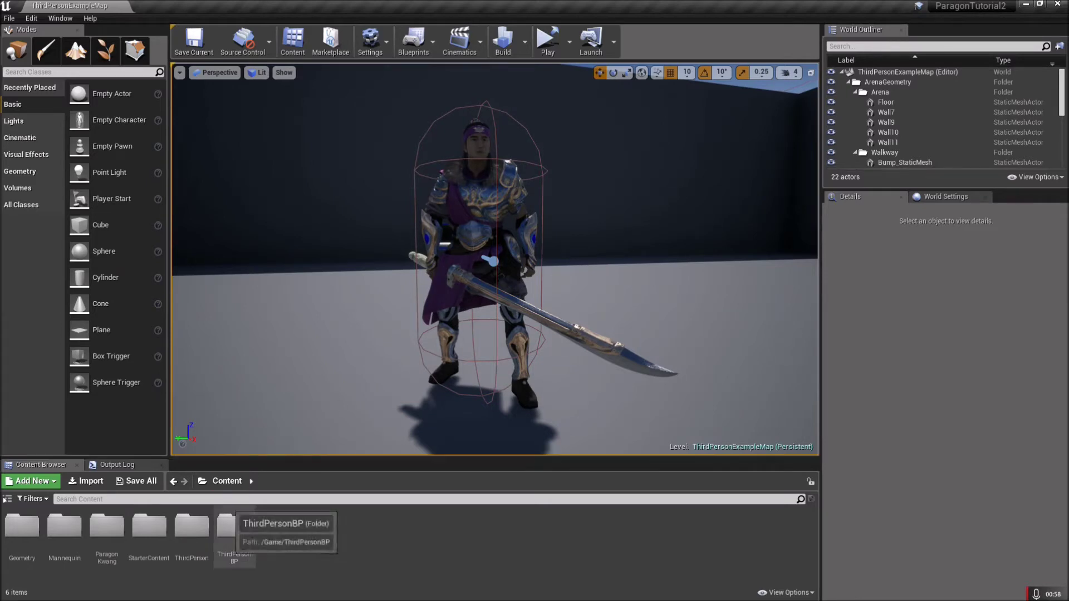
- Enlarge the Content Browser area so that more rows of assets fit below the level viewport
drag(261, 458, 285, 383)
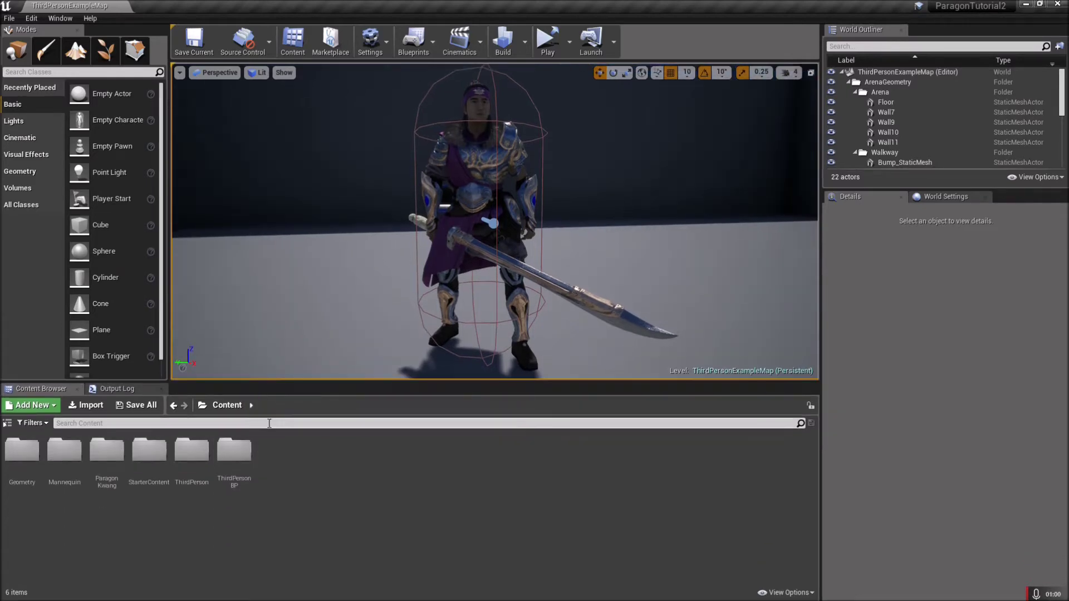
click(285, 379)
drag(288, 382, 287, 392)
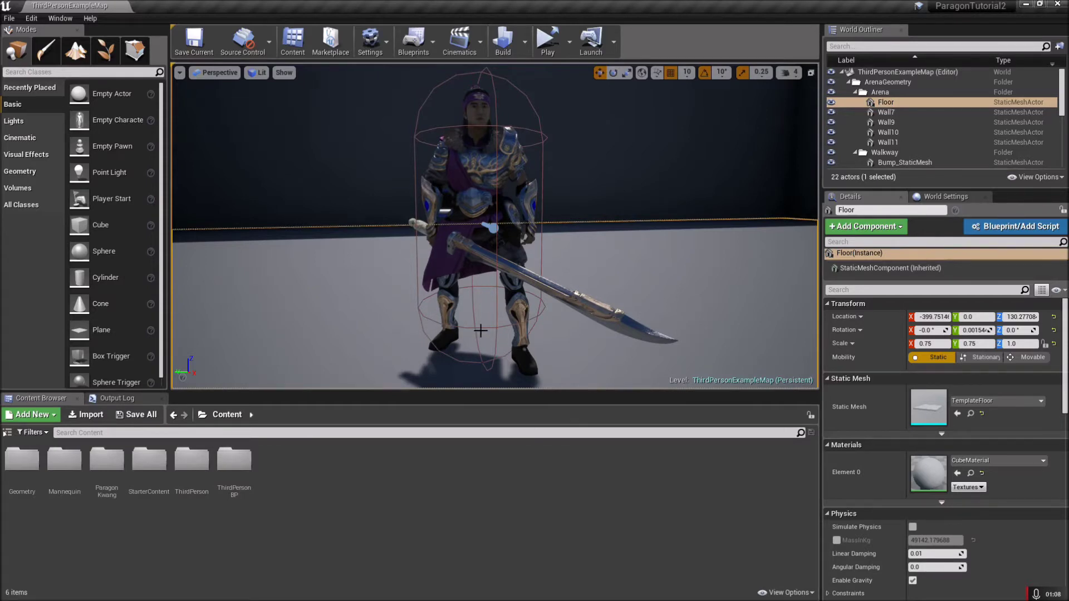
- Open the Animations folder of the Kwang hero under ParagonKwang/Characters/Heroes/Kwang
click(107, 484)
double_click(107, 489)
double_click(22, 473)
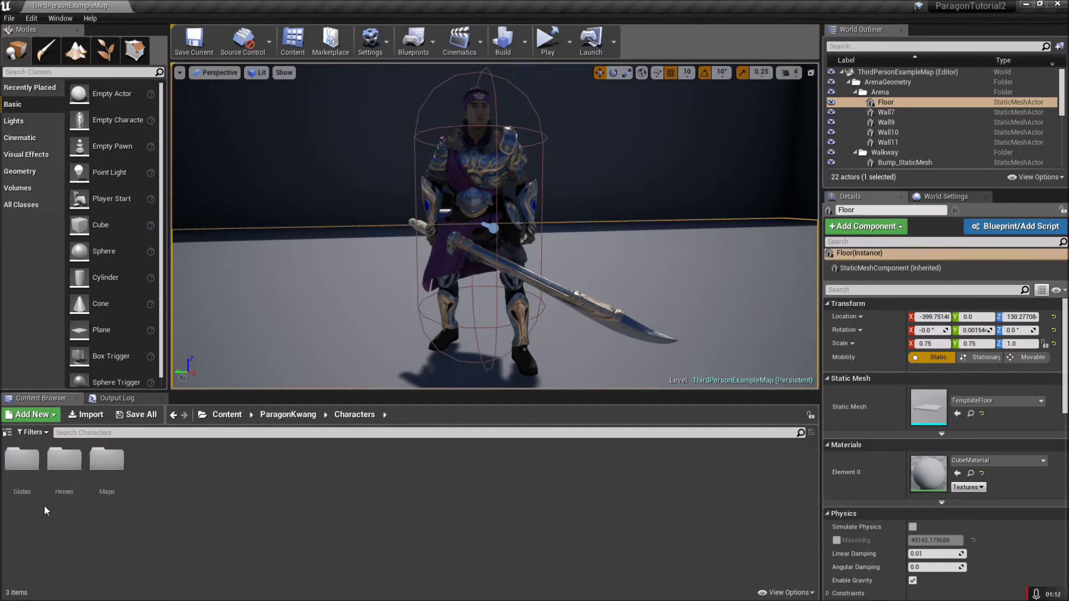
double_click(64, 473)
double_click(28, 479)
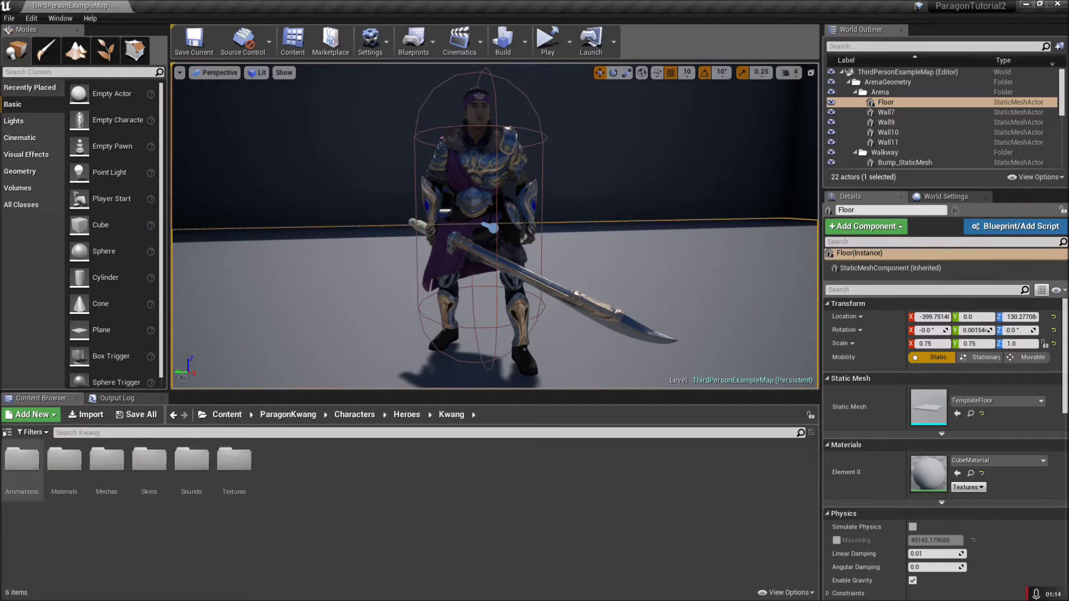
click(22, 473)
double_click(22, 473)
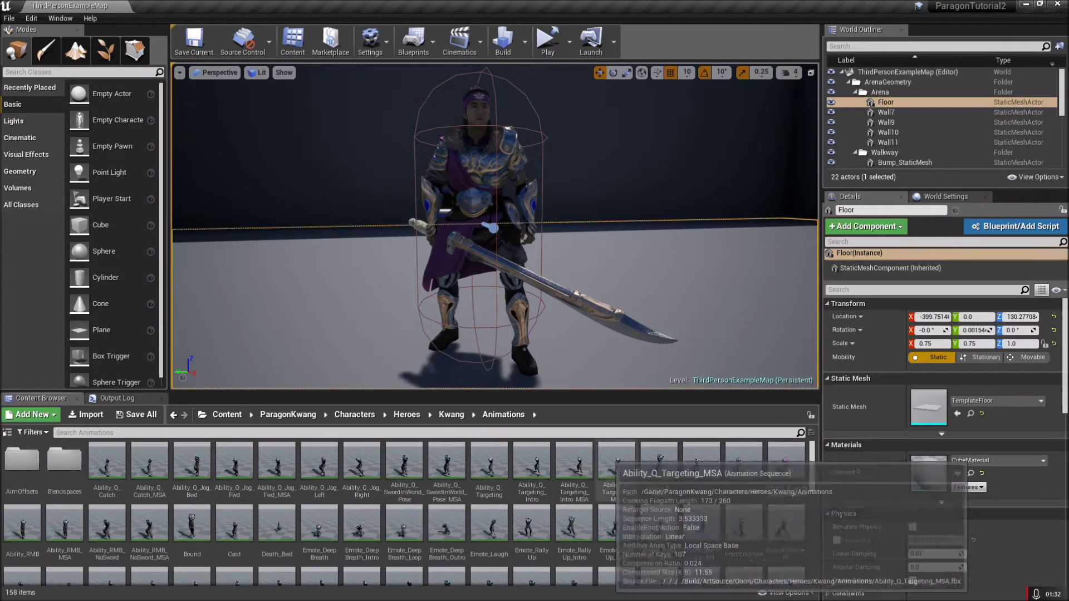
- Open the LeftAttack and RightAttack animation montages from Kwang's Animations folder
drag(813, 459, 811, 530)
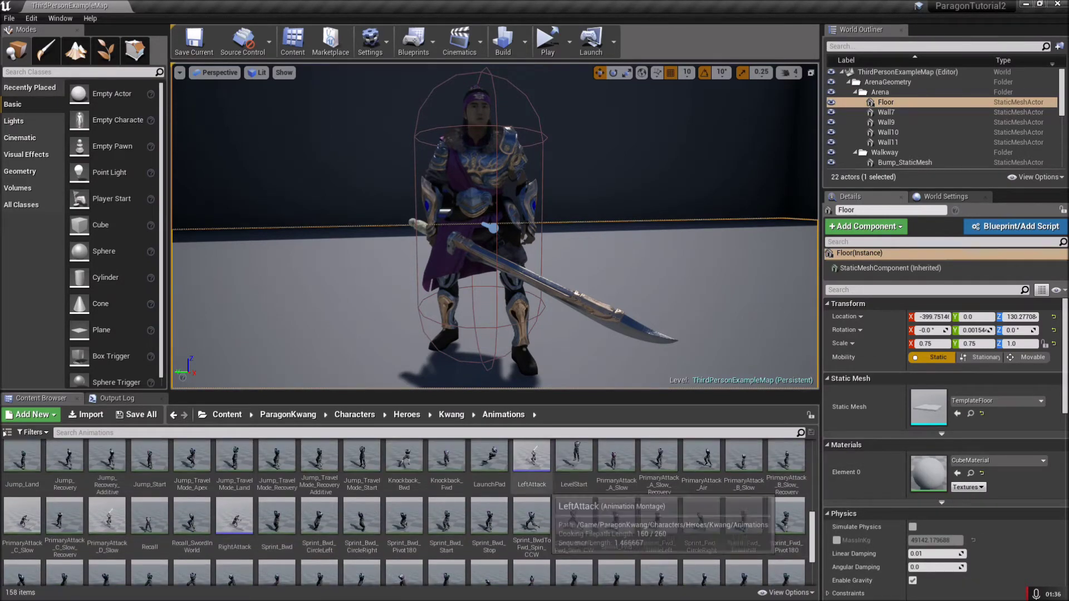
double_click(540, 472)
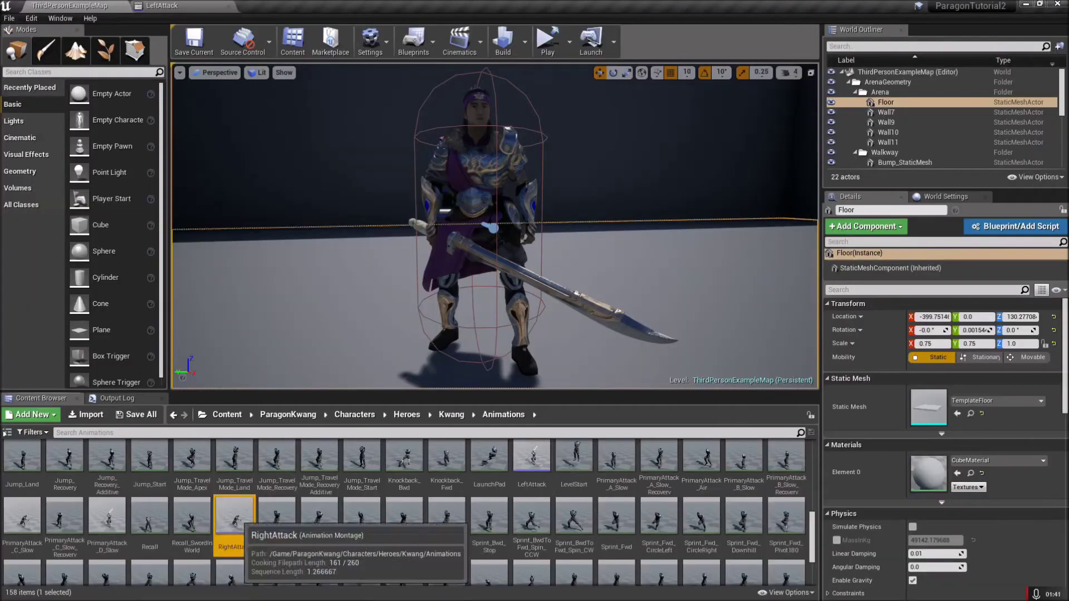
double_click(235, 518)
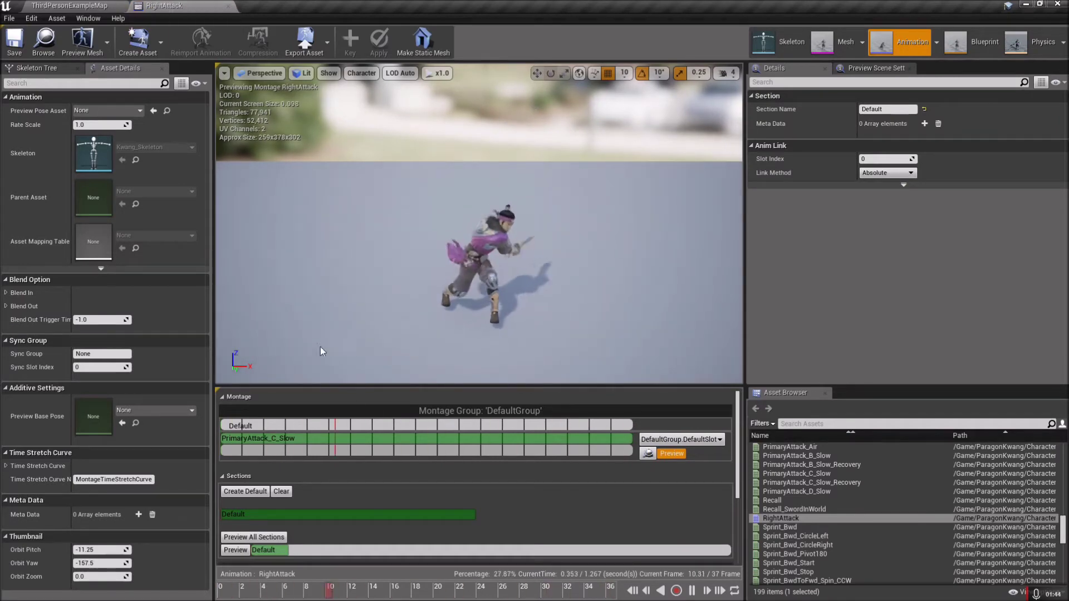
- Pause the RightAttack preview and add a Trail notify state at the start of its Notifies track
drag(738, 449, 741, 515)
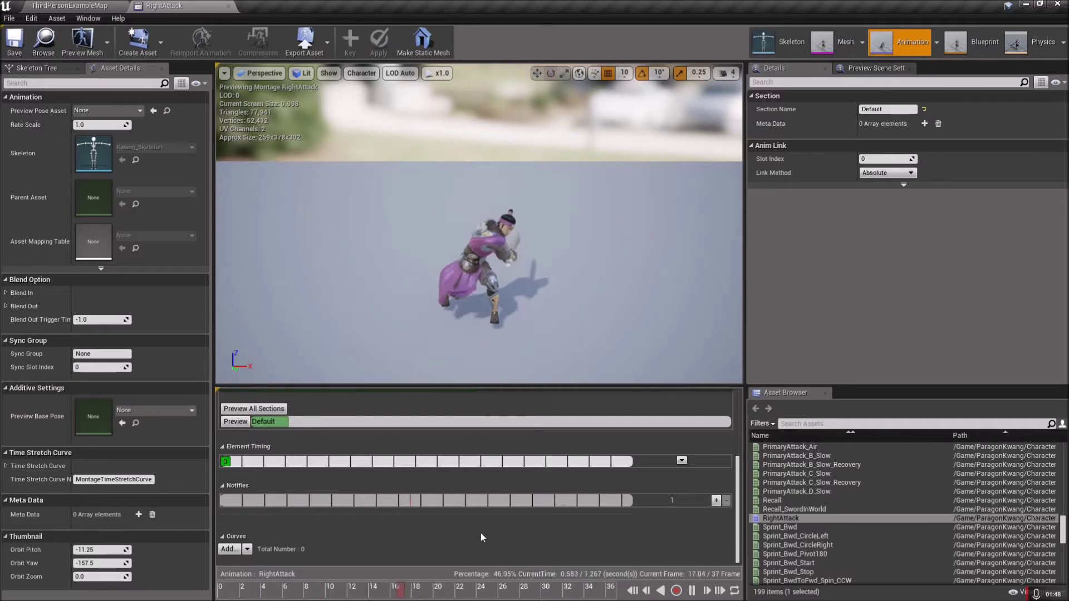
mouse_move(739, 475)
mouse_down()
mouse_move(739, 414)
mouse_move(738, 480)
mouse_up()
click(692, 590)
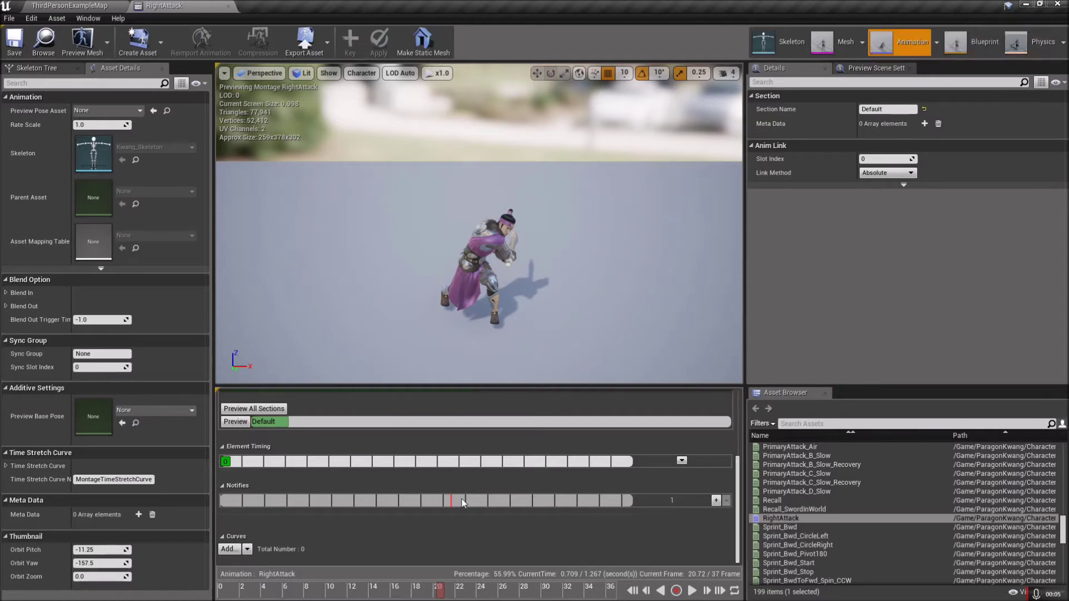
right_click(222, 498)
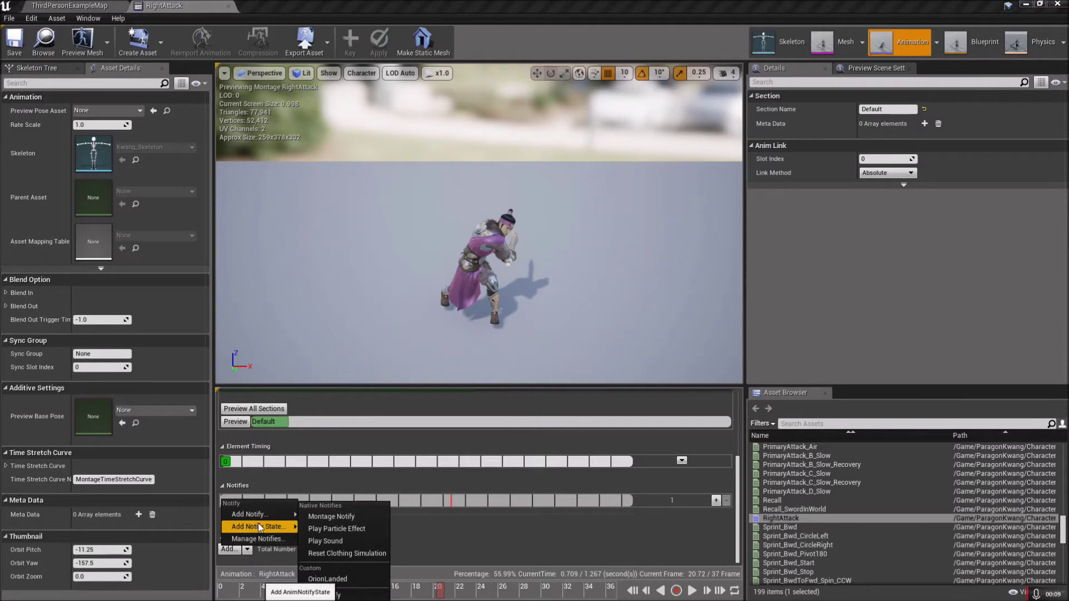
mouse_move(259, 526)
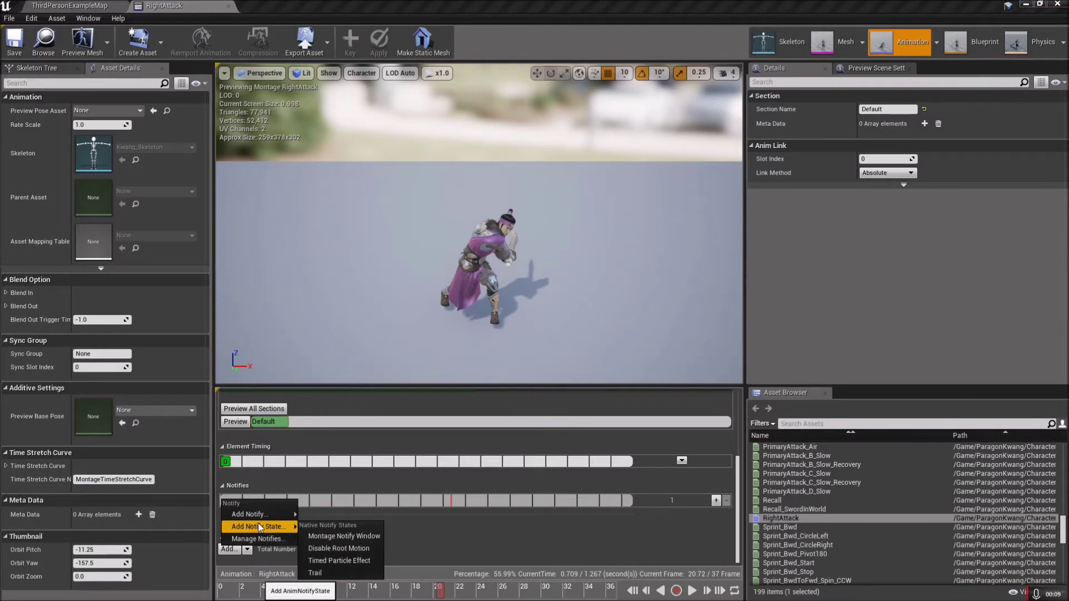
click(315, 573)
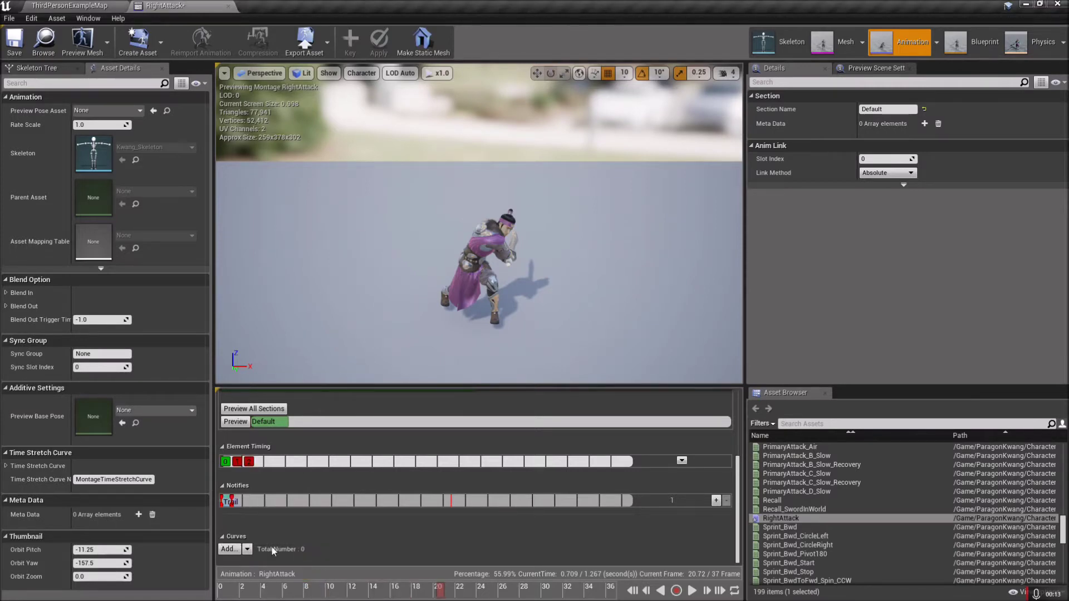
- Stretch the Trail notify state from just after the start to just before the end of RightAttack and save the montage
drag(231, 502, 577, 502)
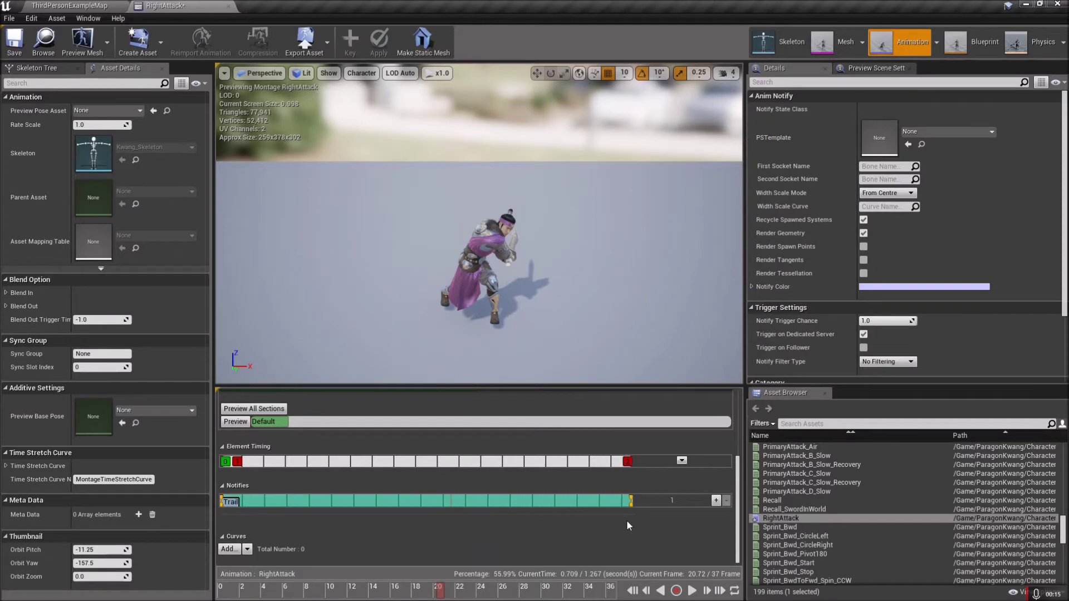
drag(222, 502, 231, 503)
click(245, 511)
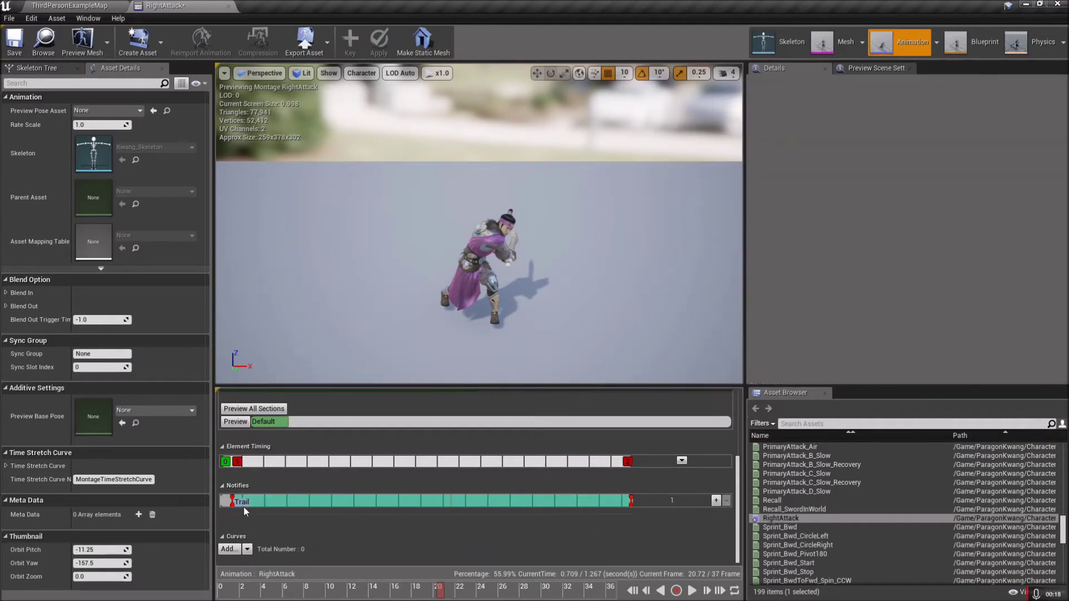
click(627, 504)
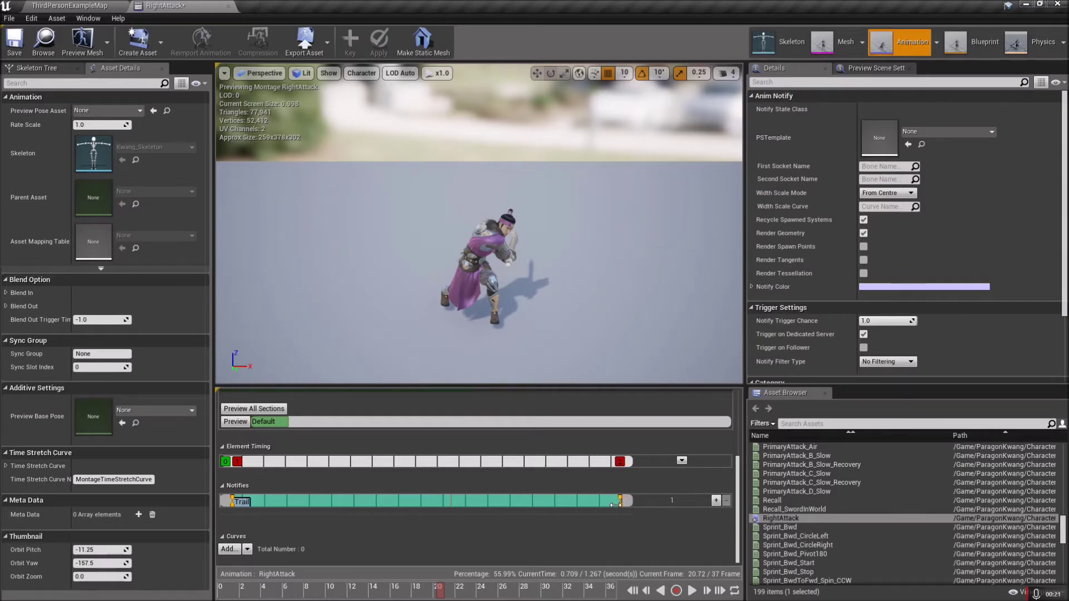
click(622, 511)
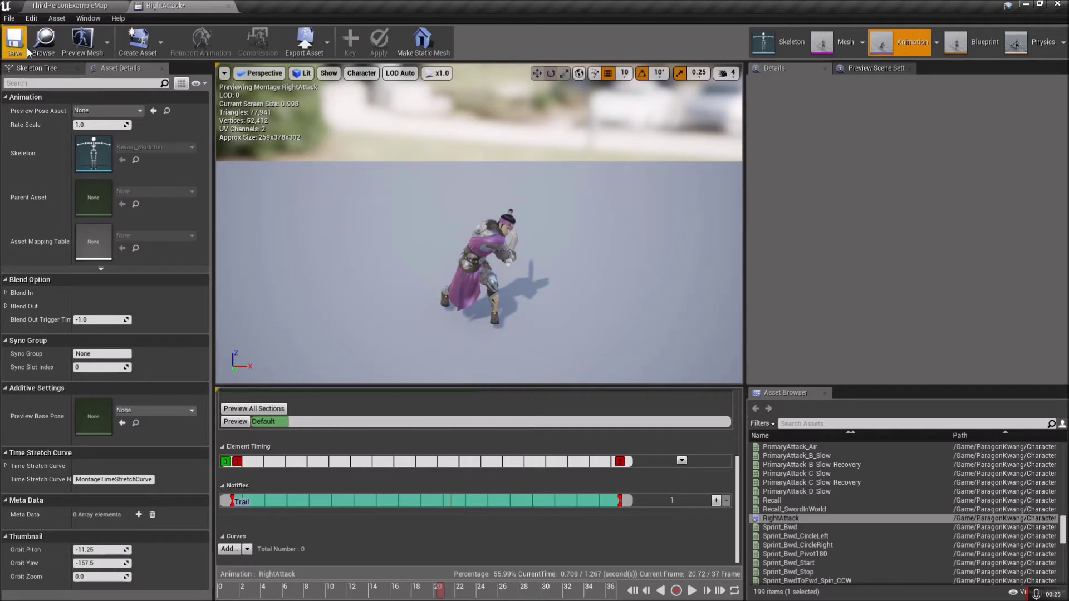
- Switch to the LeftAttack montage, pause its preview and bring its Notifies track into view
click(82, 7)
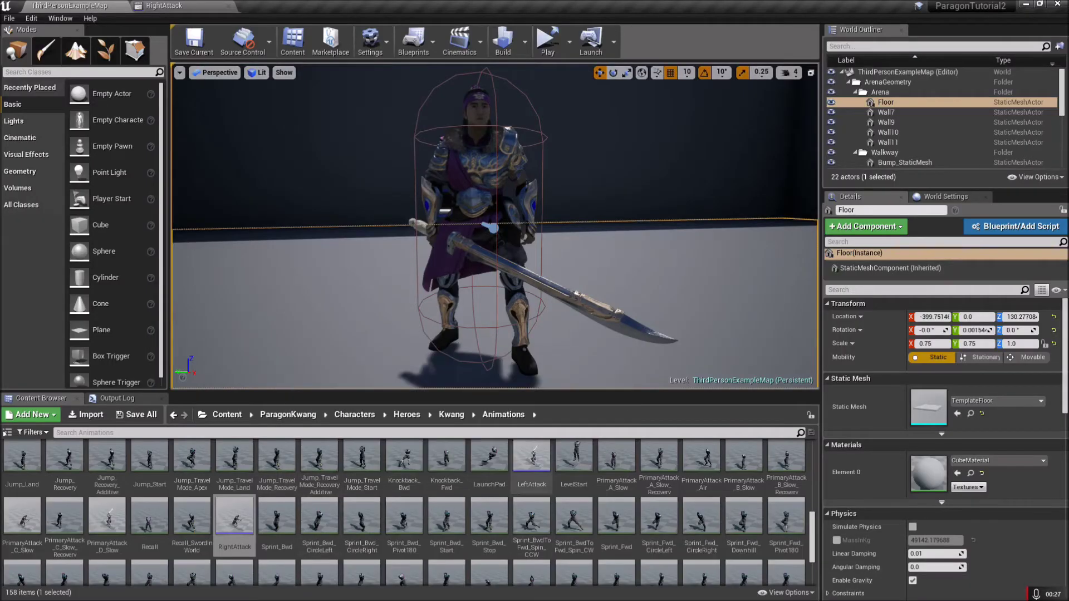
double_click(533, 486)
click(693, 590)
scroll(565, 528, down, 5)
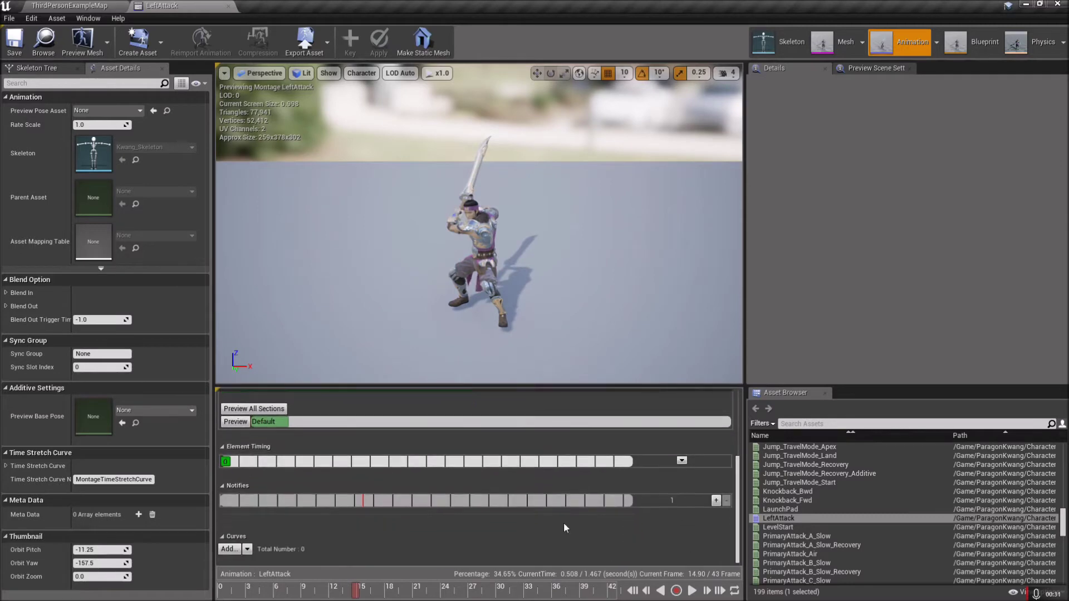
- Add a Trail notify state to LeftAttack, stretch it over the montage's full length and save the montage
right_click(222, 500)
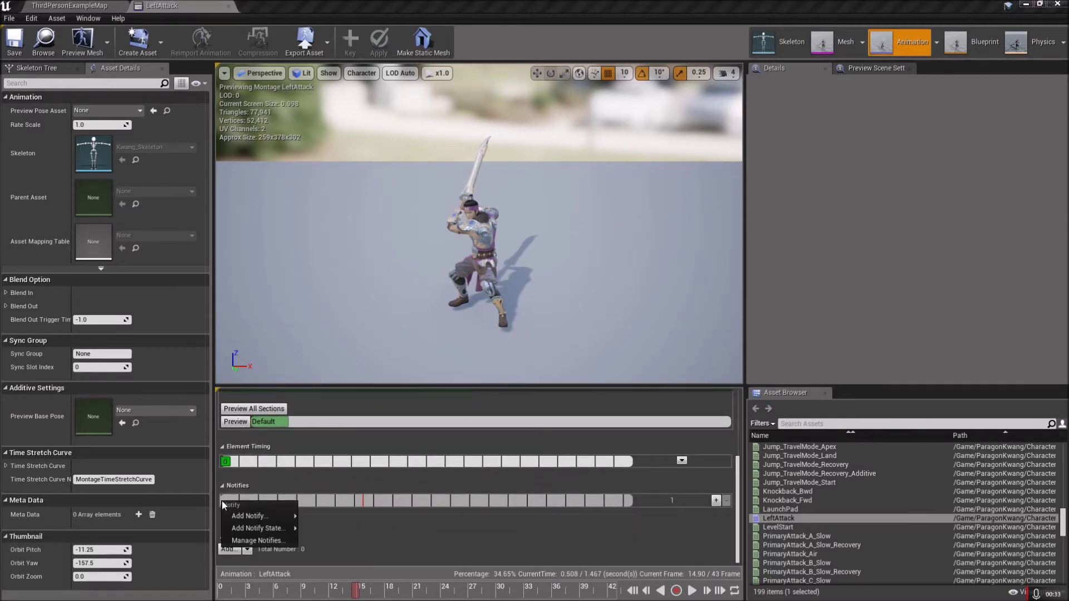
mouse_move(281, 533)
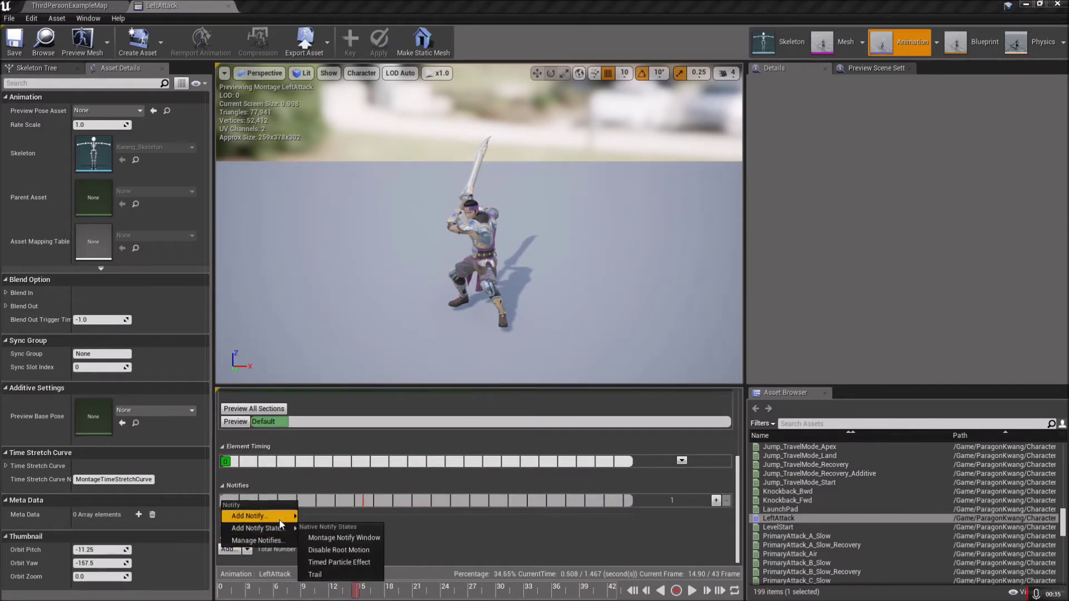
click(333, 574)
drag(353, 516, 621, 516)
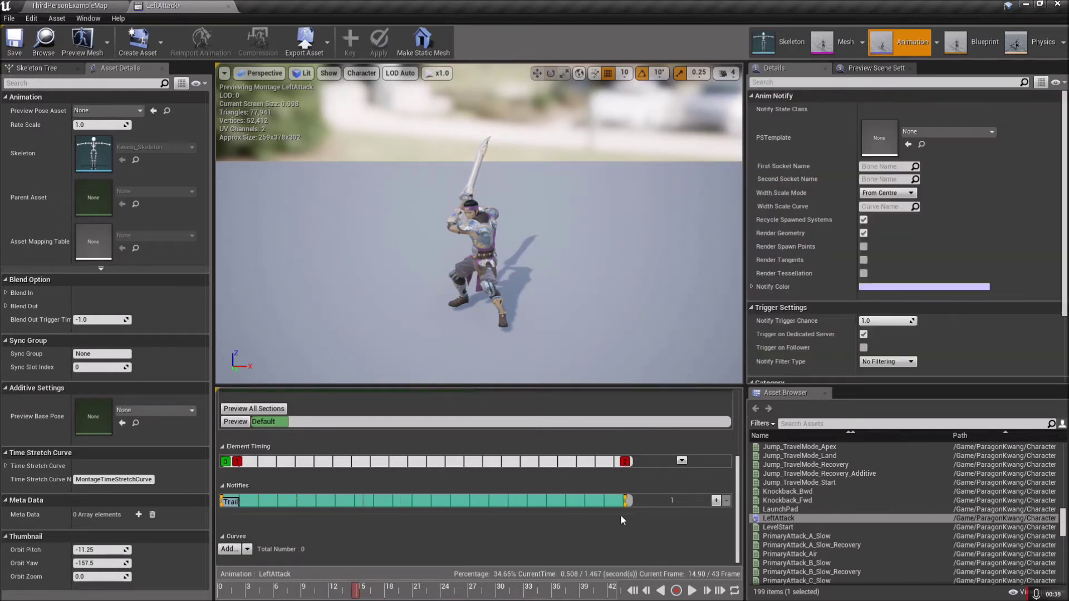
click(632, 515)
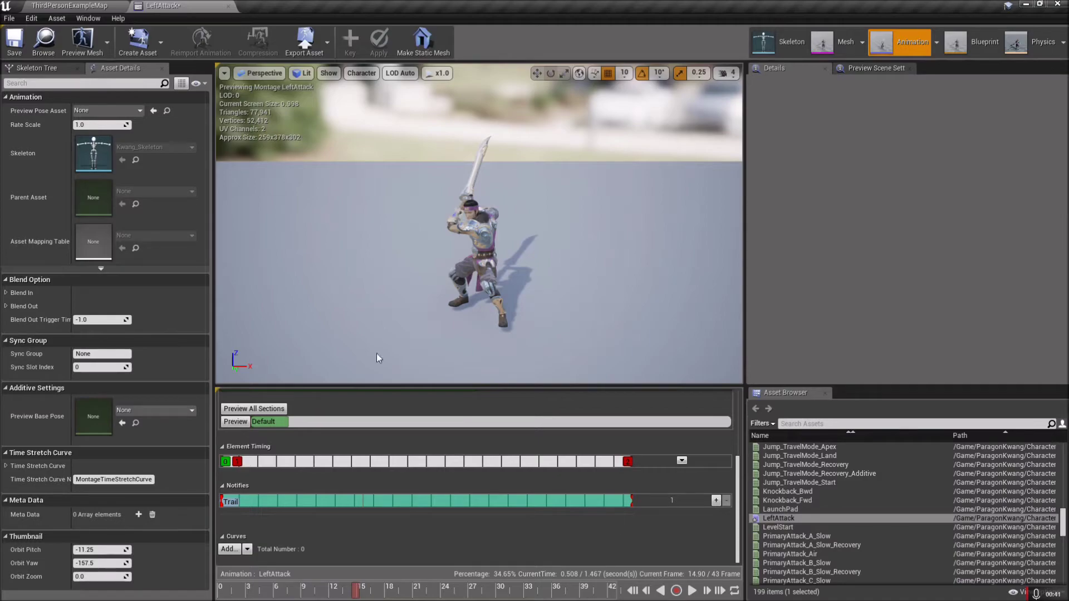
- Return to the ThirdPersonExampleMap level and go back to the root Content folder
click(89, 6)
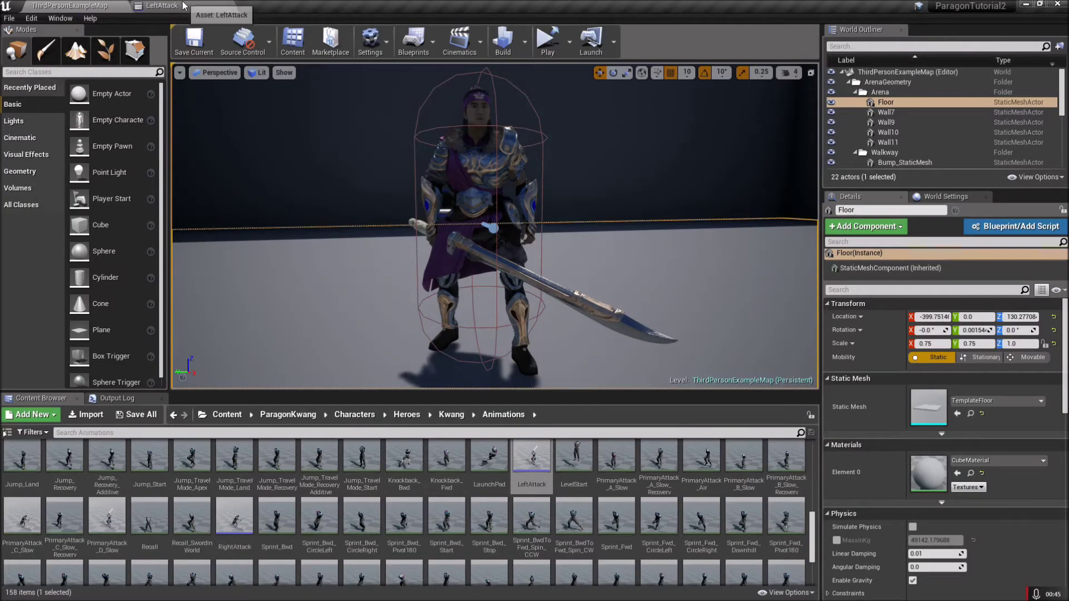
click(224, 415)
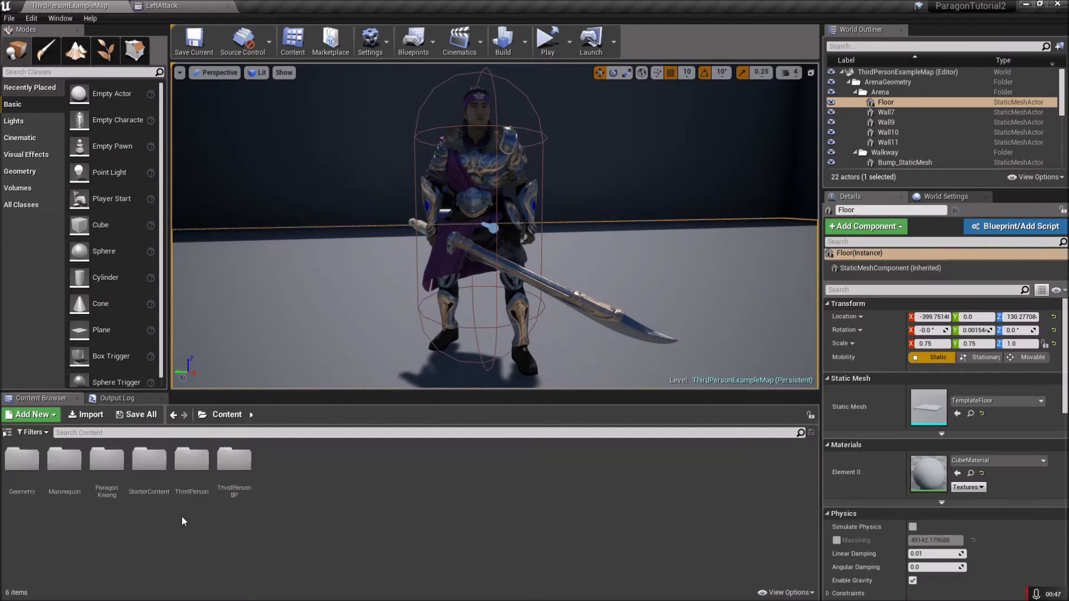
double_click(71, 474)
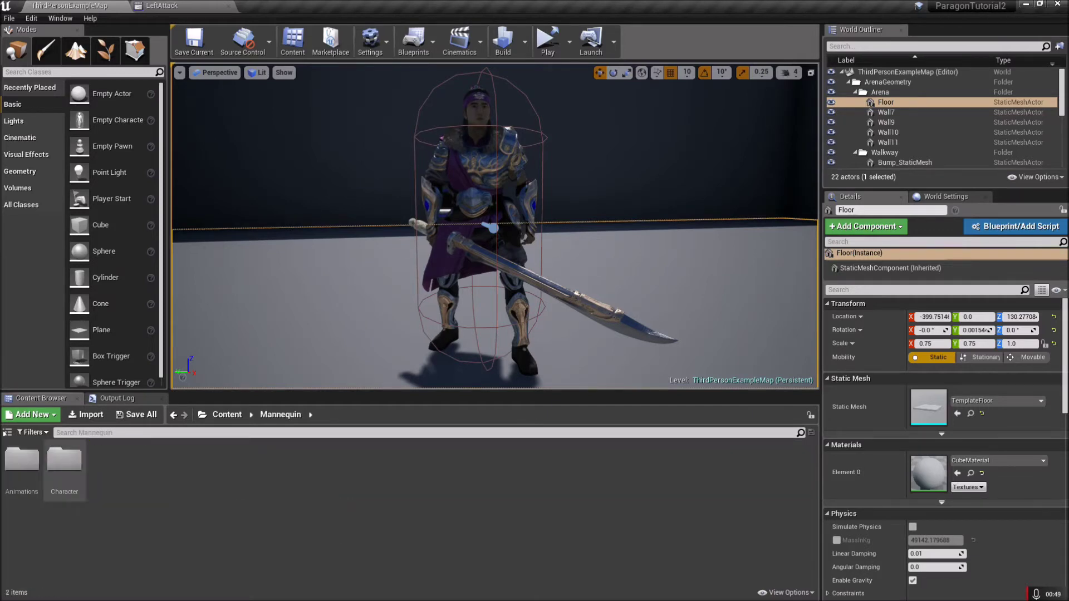
key(alt+Left)
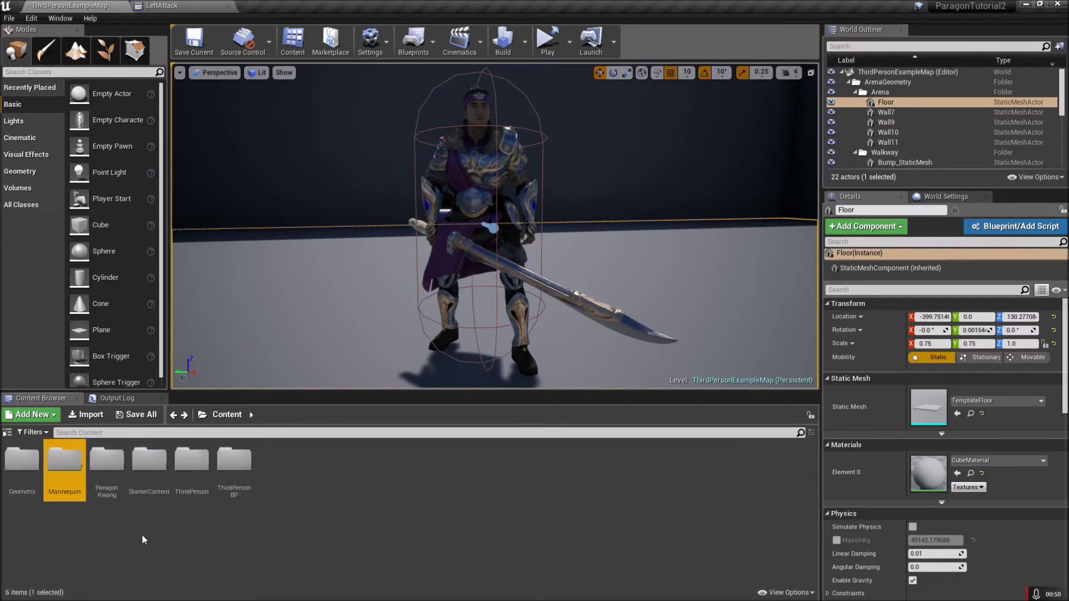
- Open the Kwang_Skeleton asset from ParagonKwang's Characters > Heroes > Kwang > Meshes folder
double_click(110, 493)
double_click(61, 490)
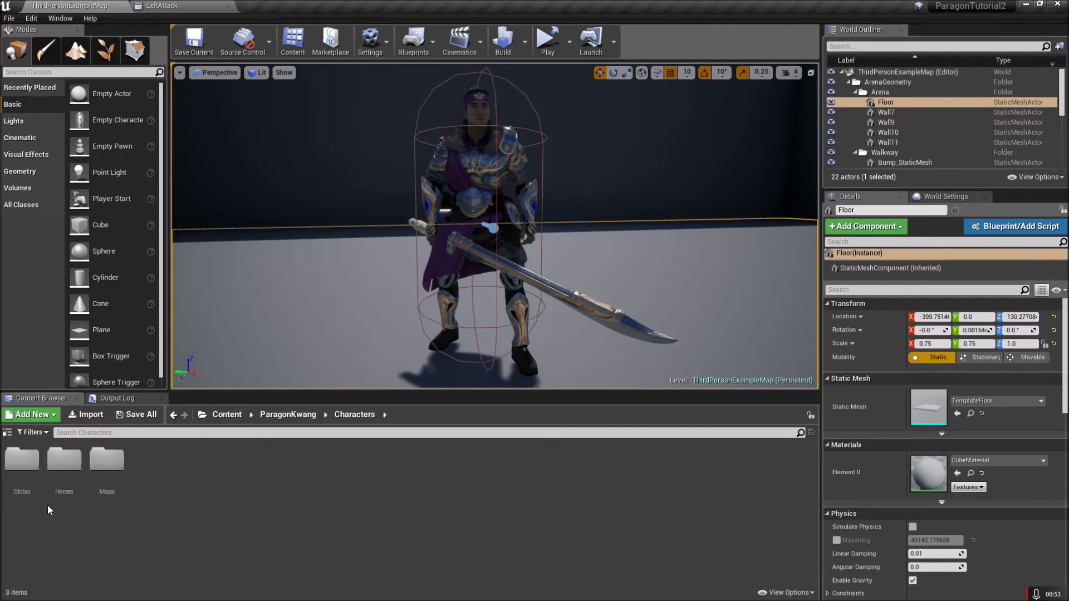
key(alt+Left)
double_click(35, 491)
double_click(64, 459)
double_click(21, 459)
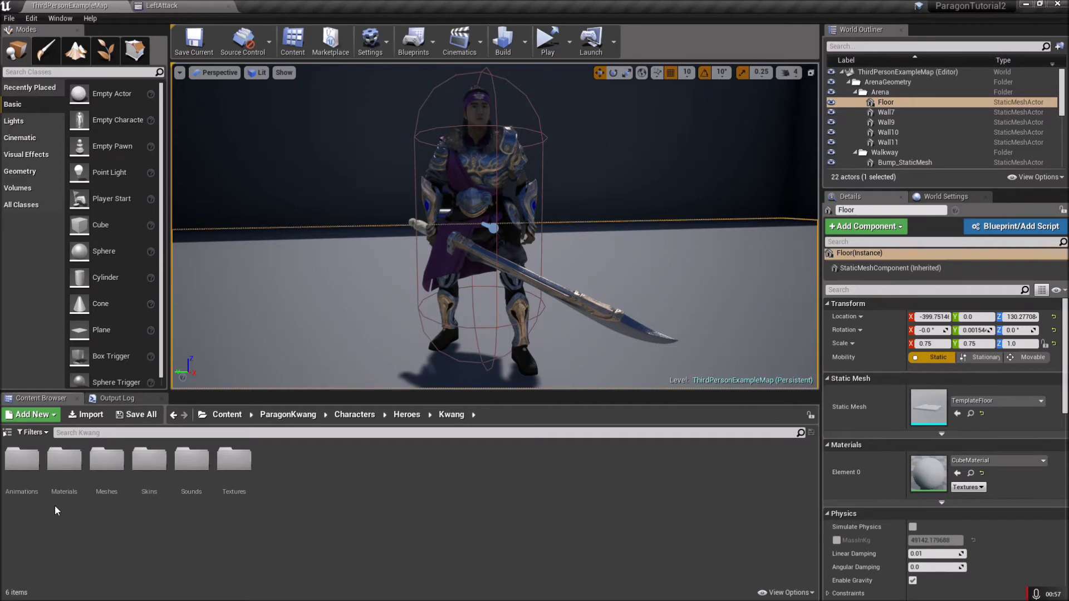
double_click(32, 492)
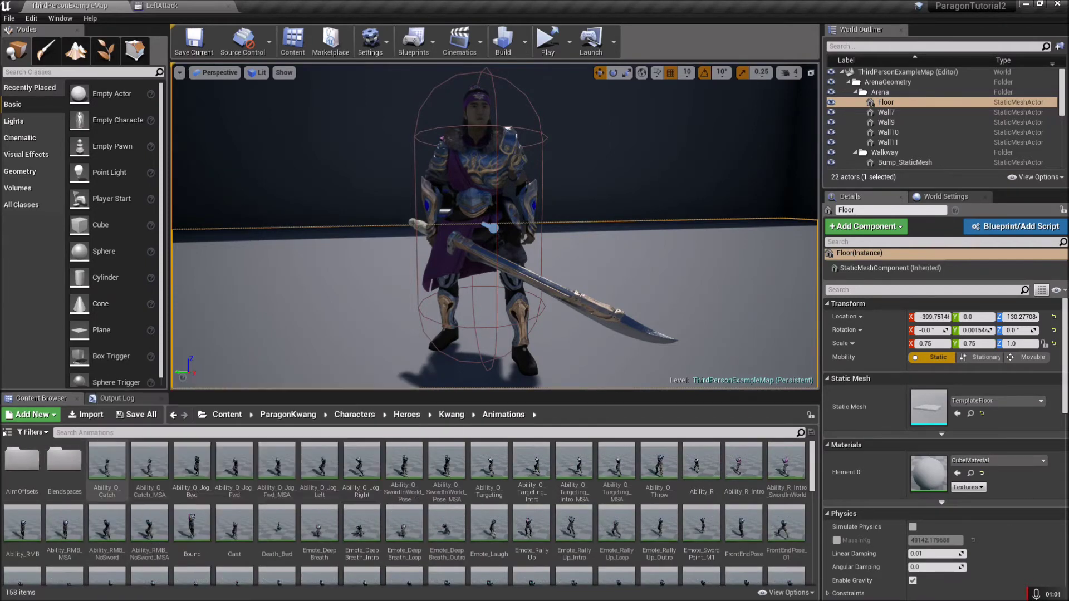
key(alt+Left)
key(alt+Left)
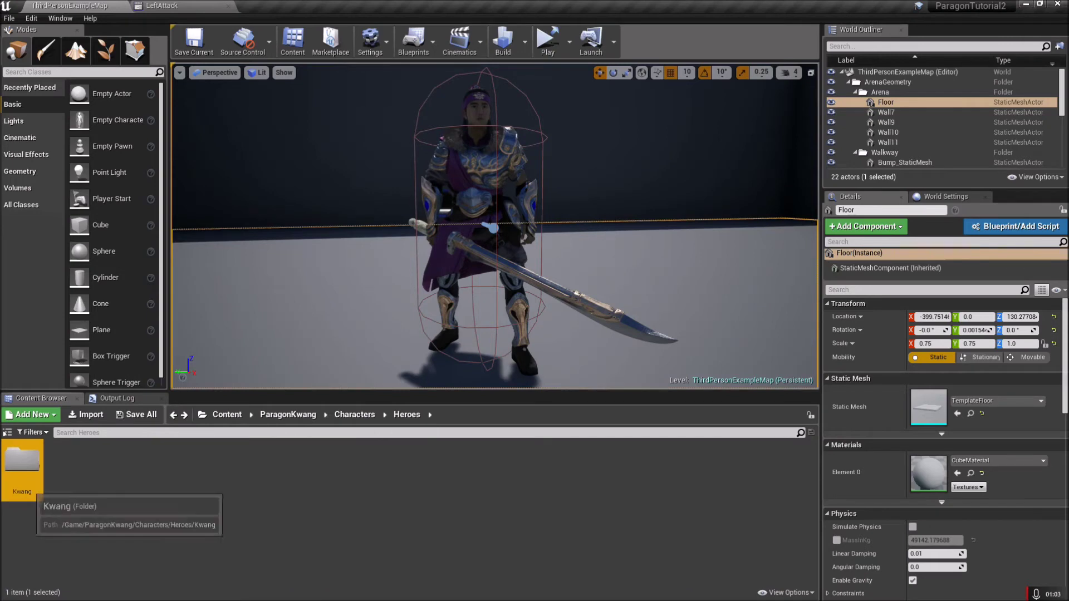
double_click(34, 492)
double_click(106, 461)
double_click(148, 469)
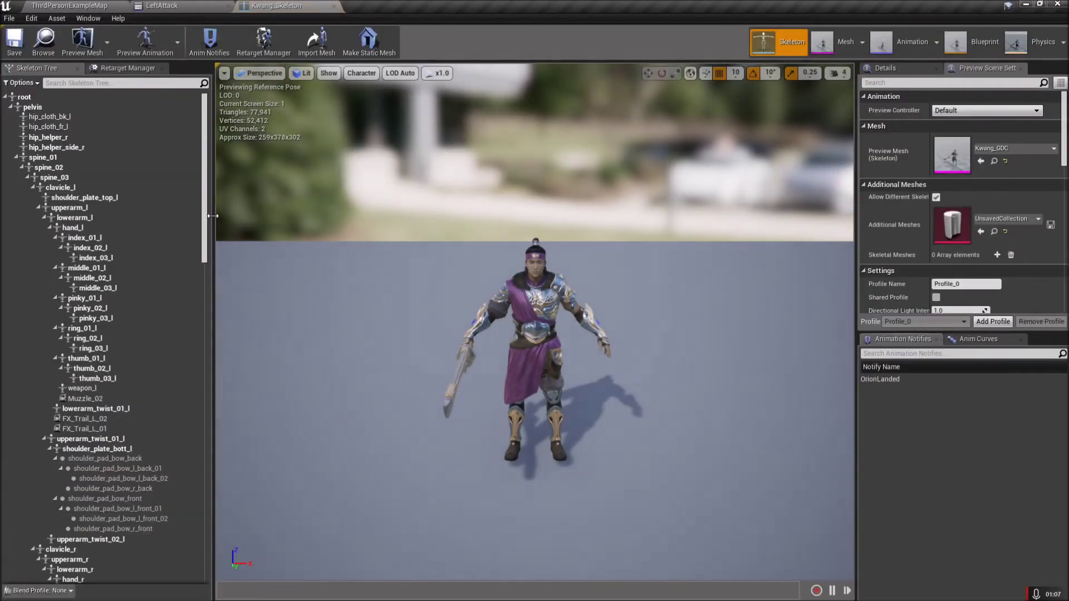
- Examine where the FX_weapon_base and FX_weapon_tip sockets under weapon_r sit on the sword
drag(207, 219, 205, 368)
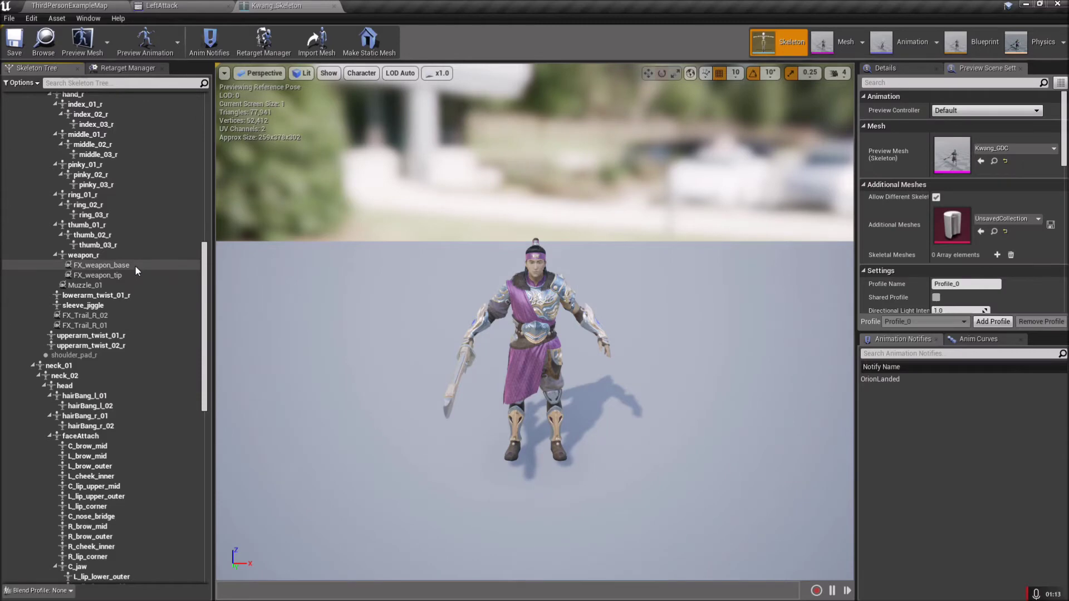
click(135, 265)
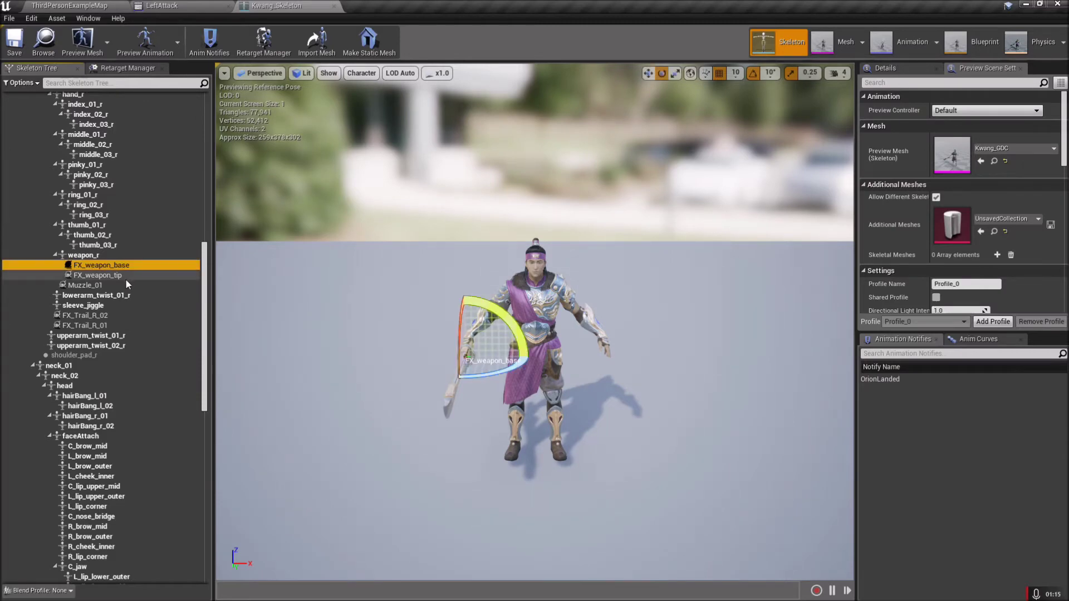
click(125, 278)
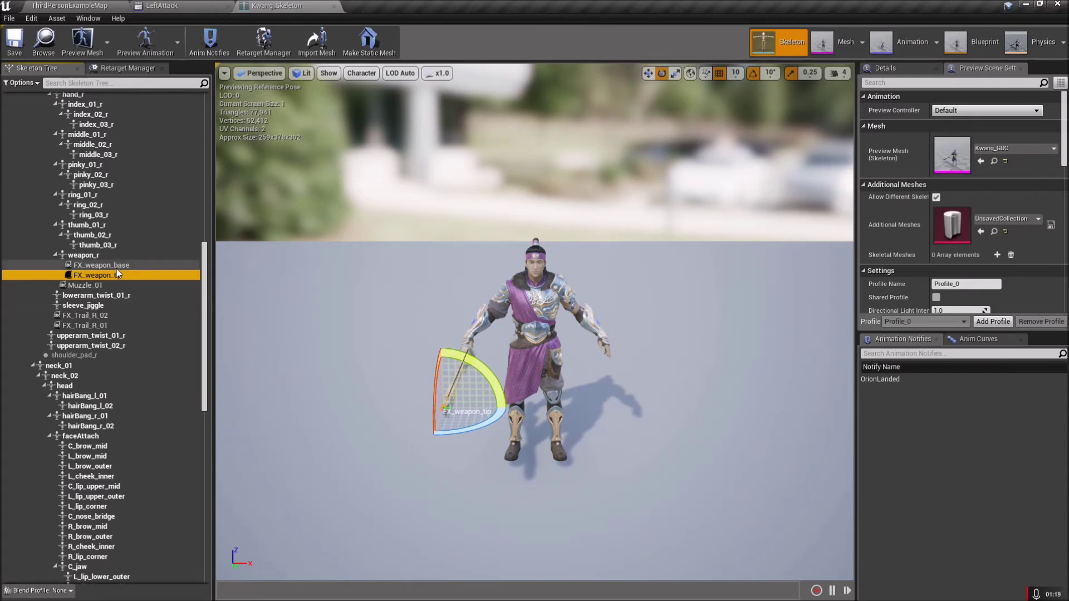
click(118, 268)
click(118, 277)
right_drag(351, 342, 440, 340)
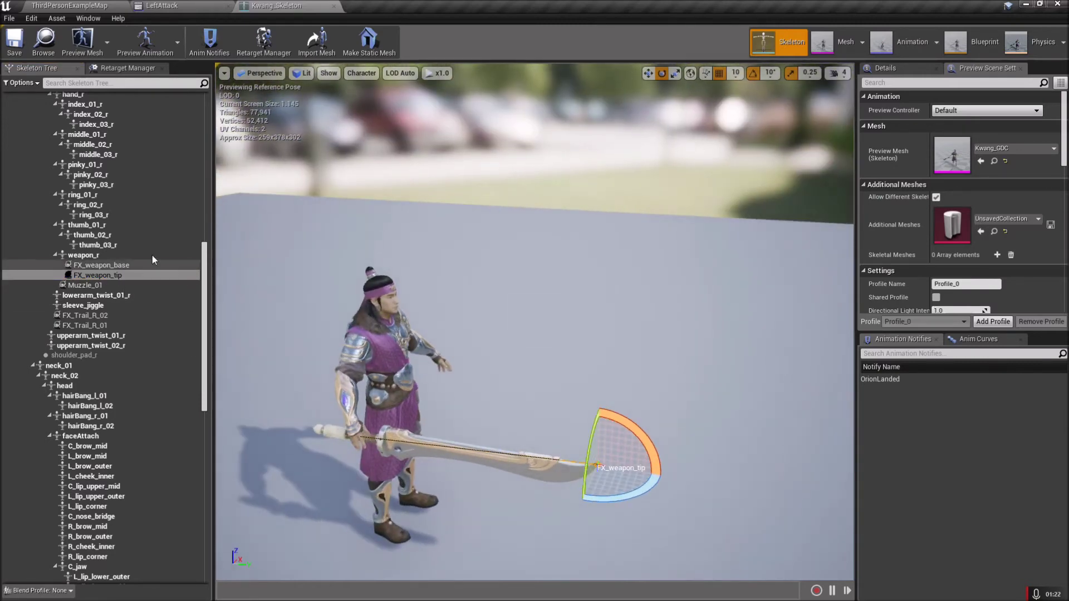
click(83, 266)
click(83, 275)
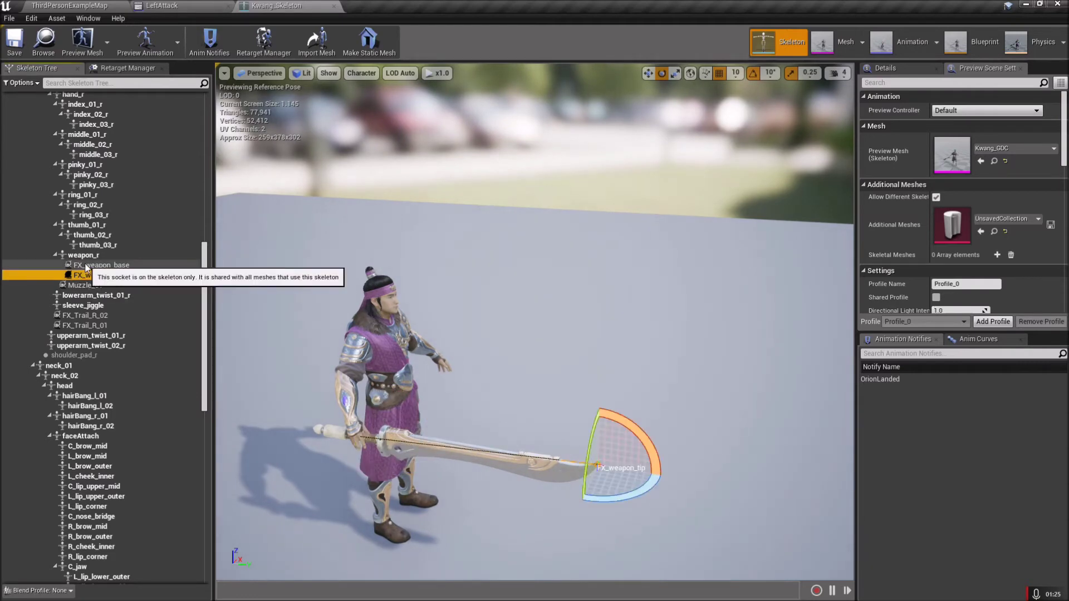
click(84, 267)
click(87, 275)
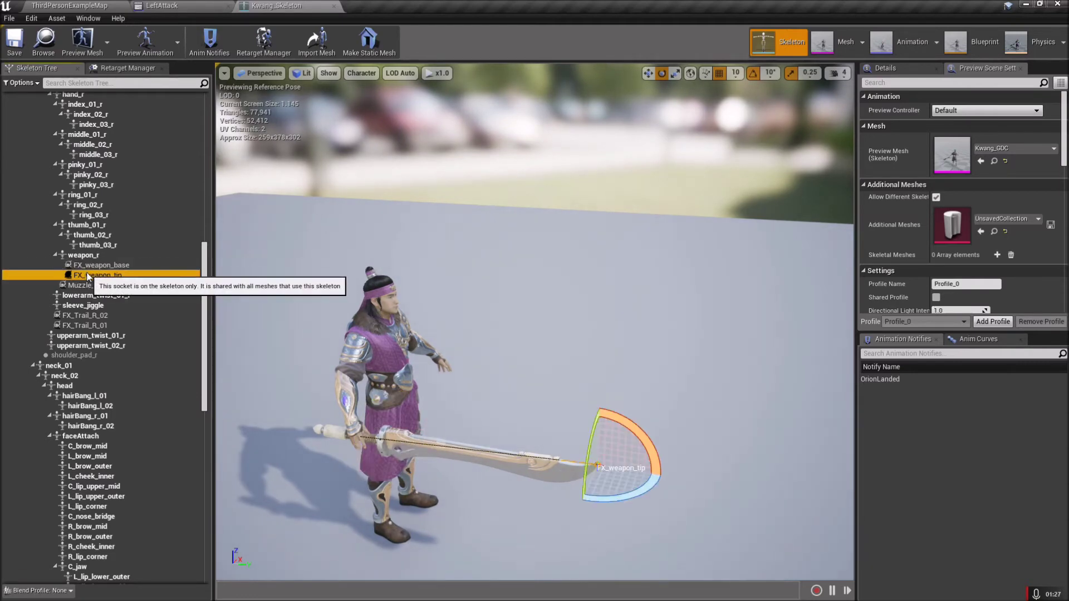
click(92, 266)
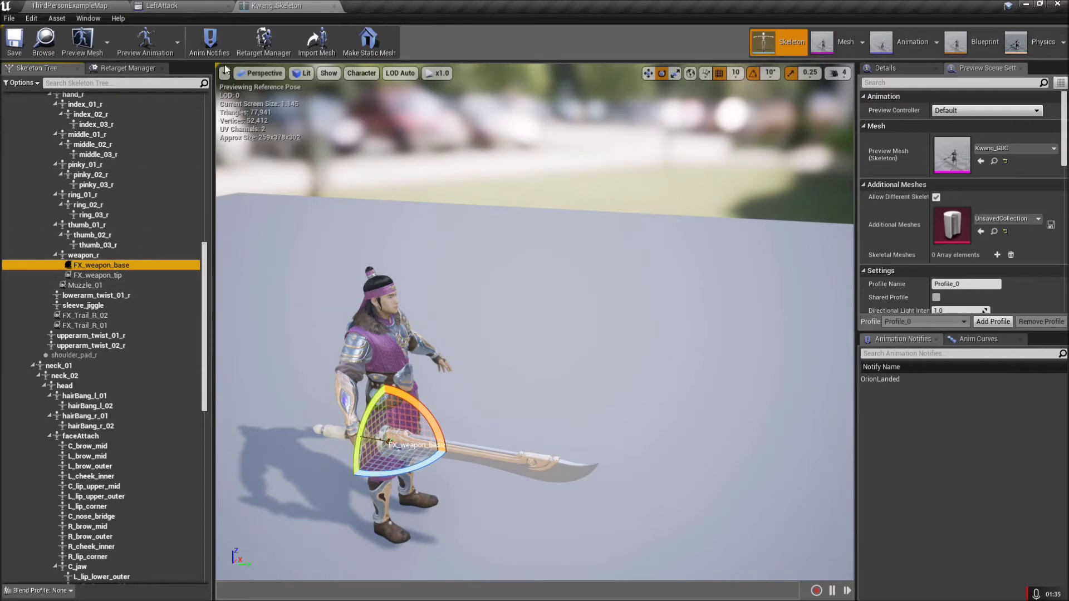
- In the LeftAttack montage, set the Trail notify's first socket to FX_weapon_base and second socket to FX_weapon_tip
click(178, 5)
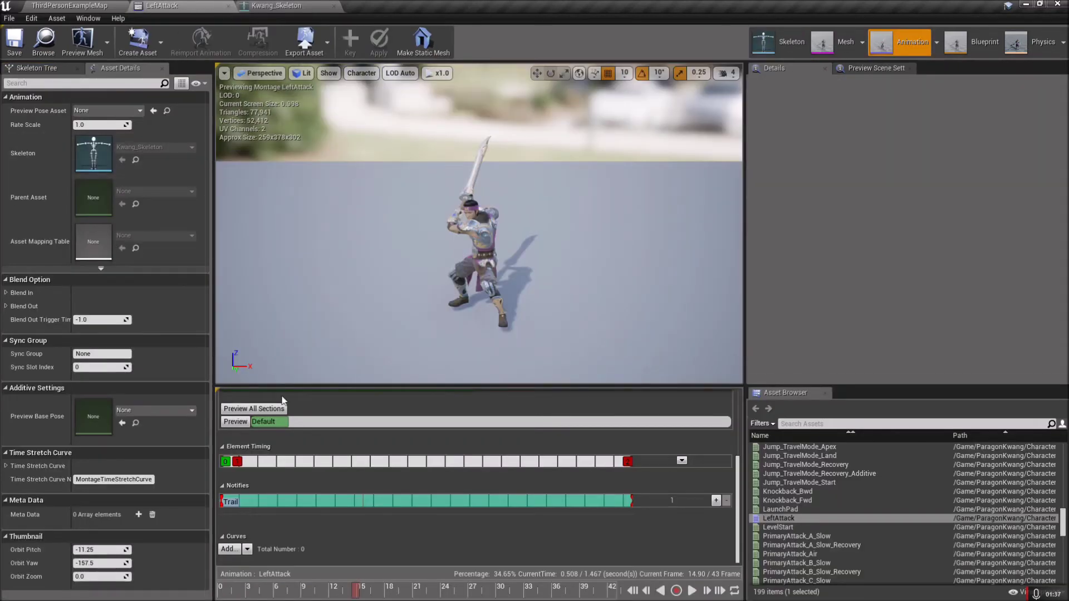
click(233, 499)
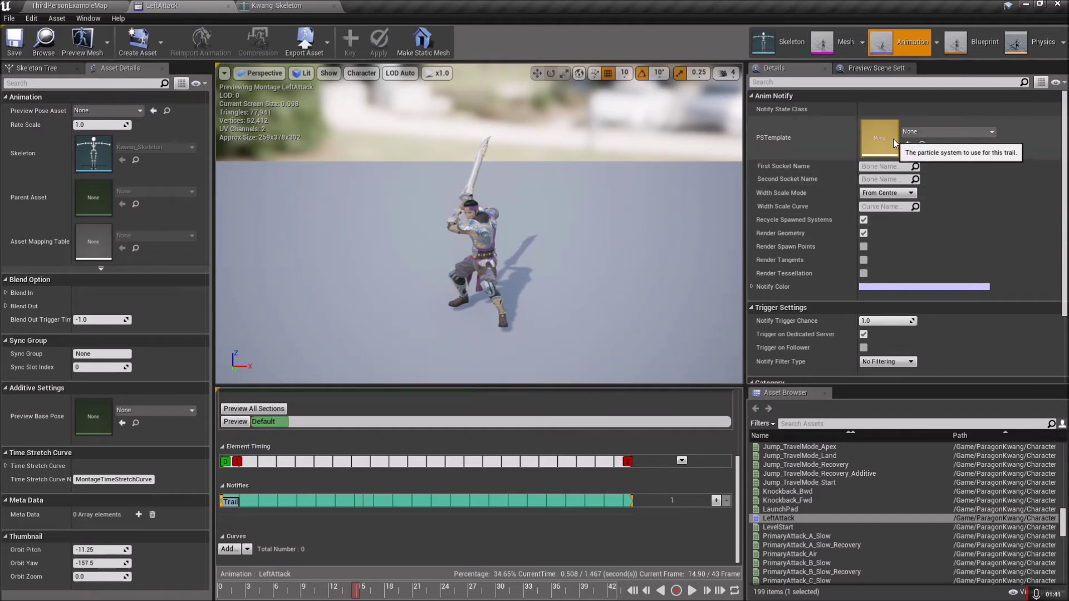
click(887, 165)
text(fx)
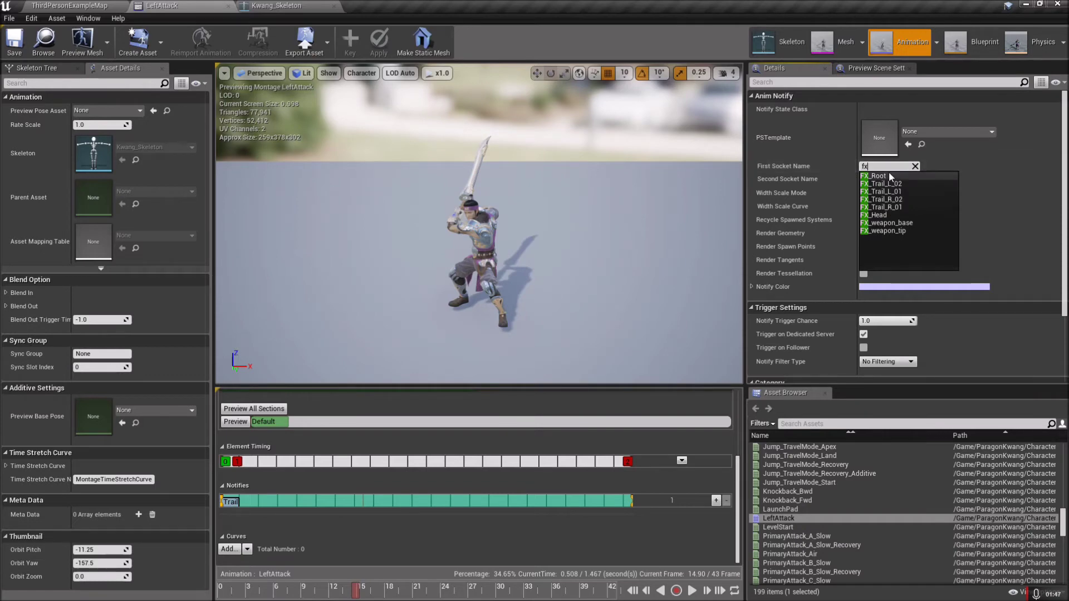
click(898, 223)
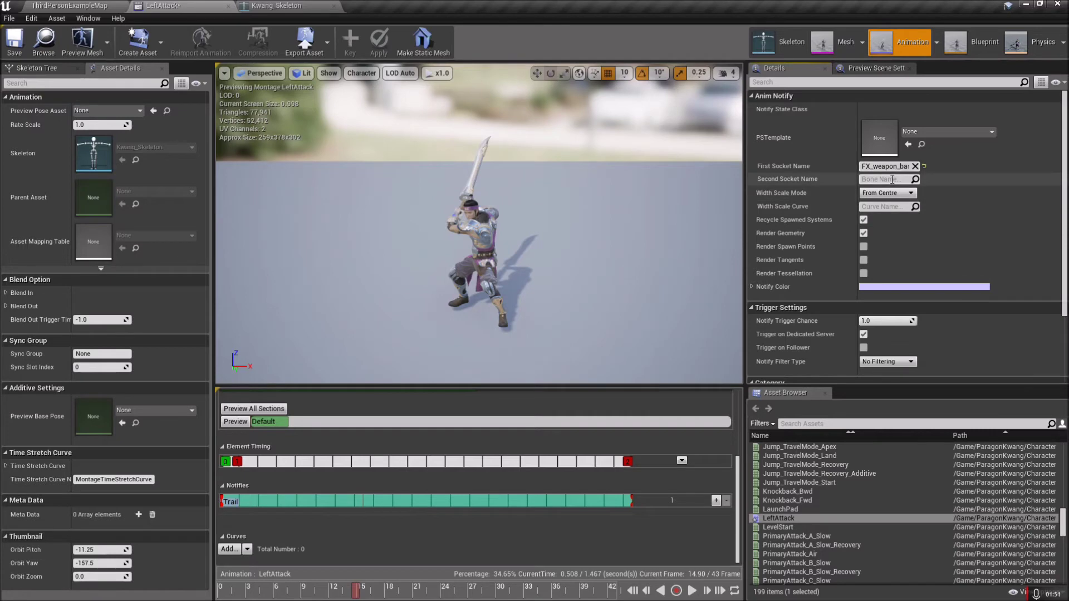
click(891, 180)
text(fx)
click(890, 244)
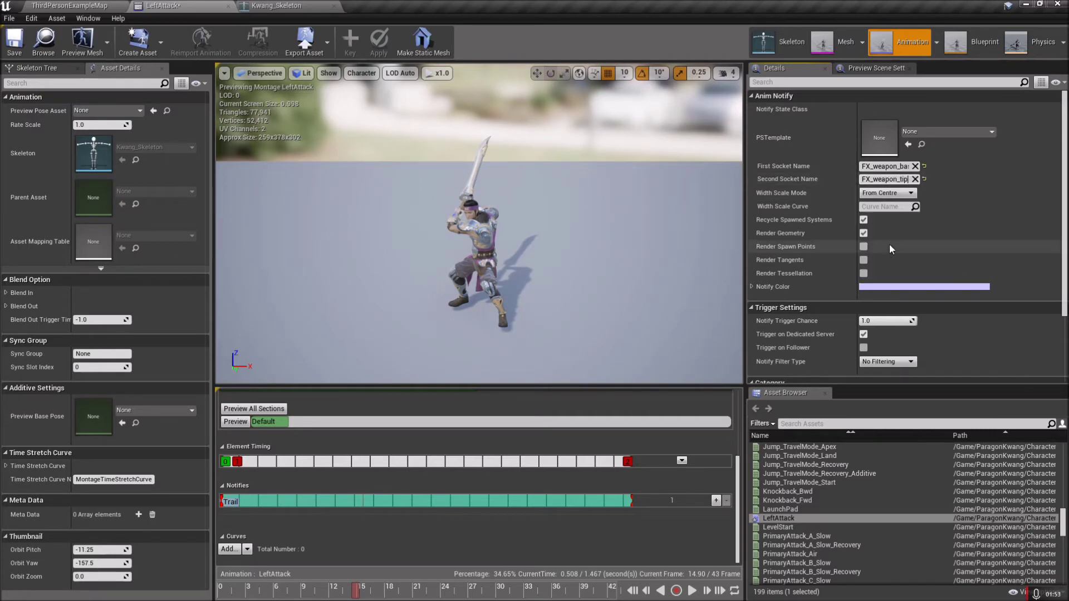
- Assign the P_Kwang_Primary_Trail particle system to LeftAttack's Trail notify and save the montage
click(920, 133)
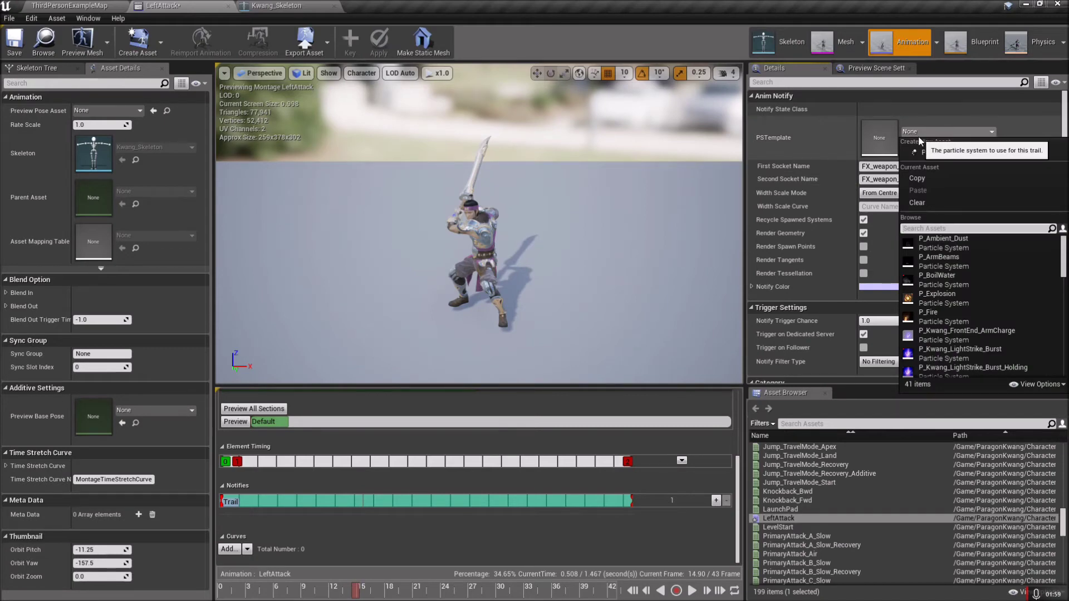
text(trail)
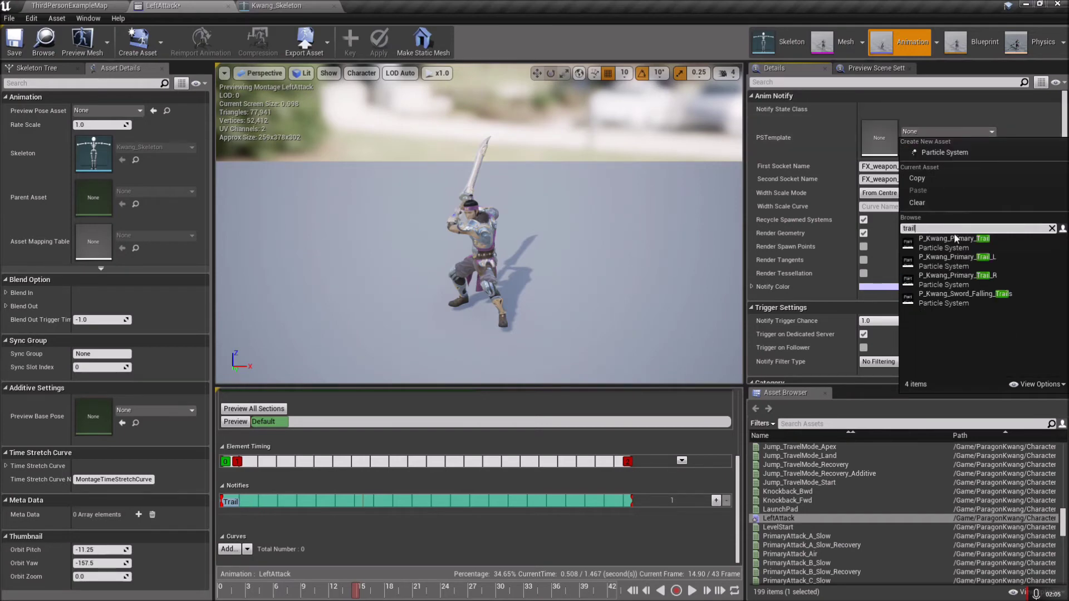
mouse_move(977, 239)
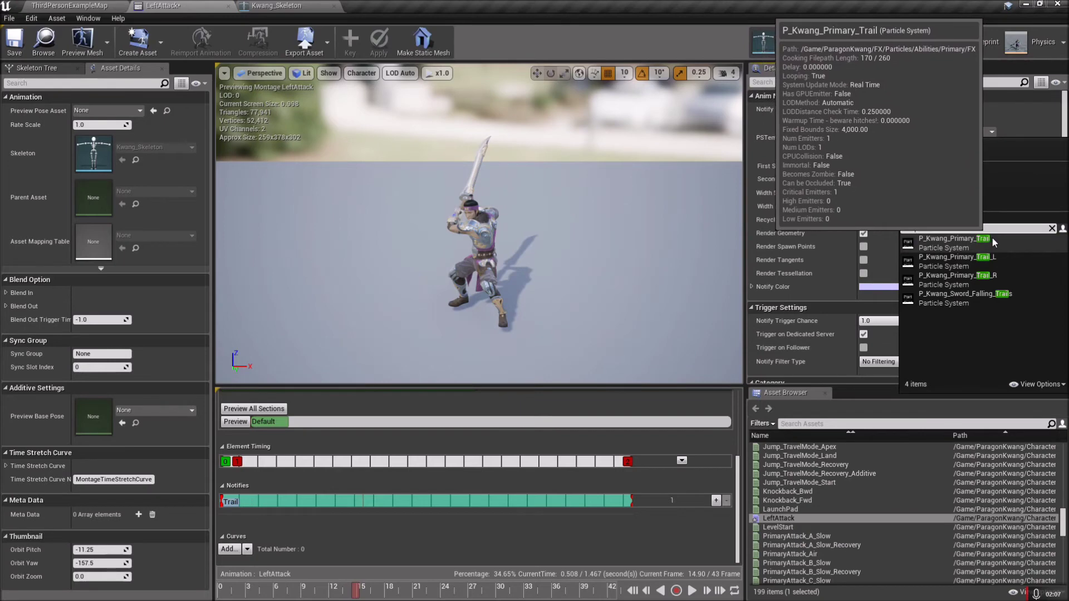
click(992, 240)
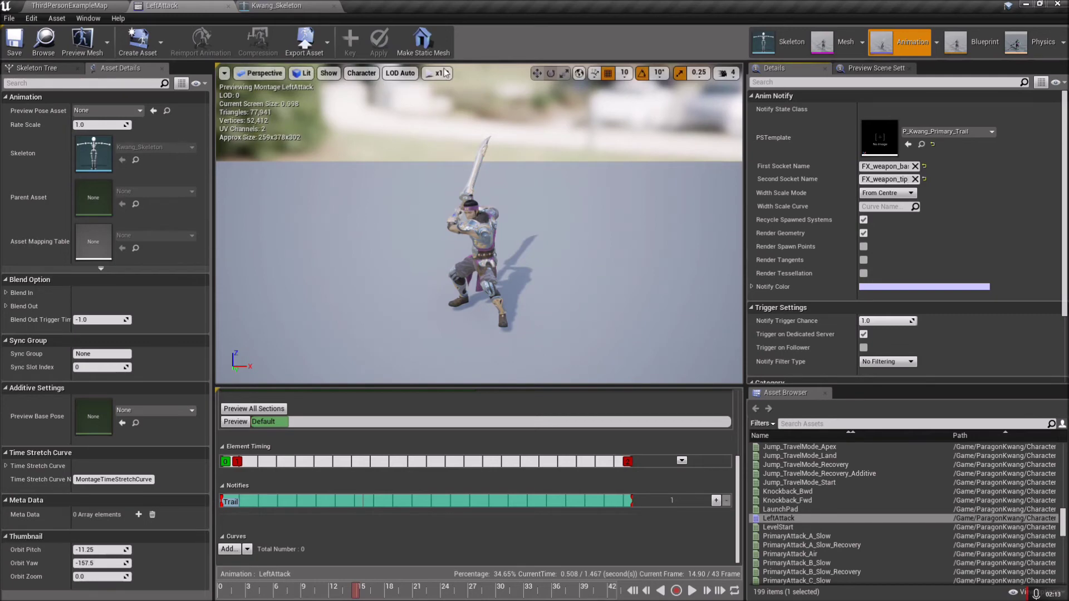
- Open the RightAttack montage from Kwang's Animations folder, bring its Notifies track into view and pause the preview
click(78, 6)
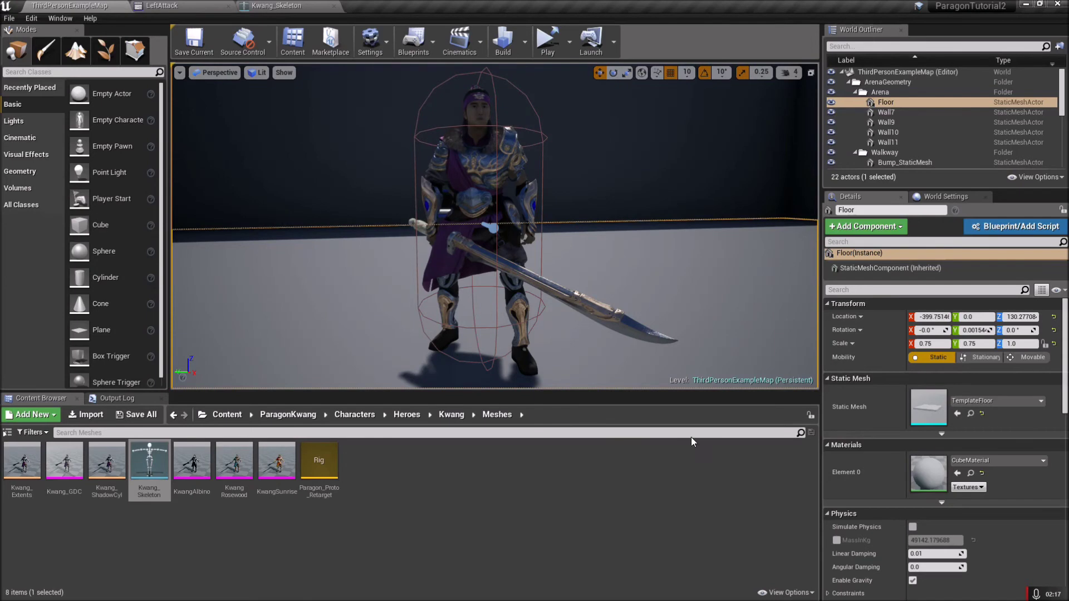
key(BackSpace)
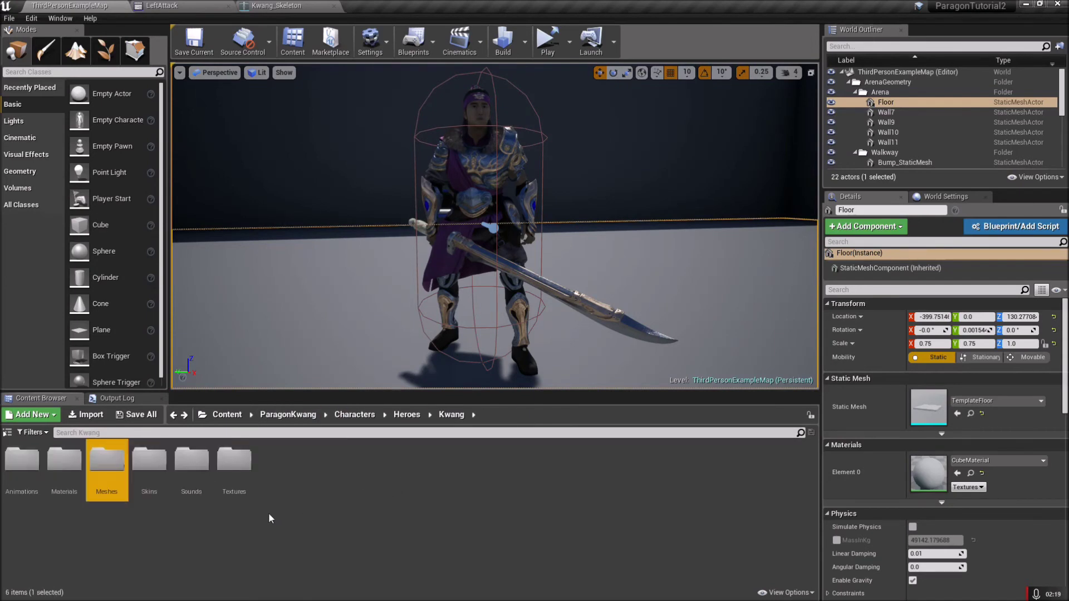
double_click(21, 462)
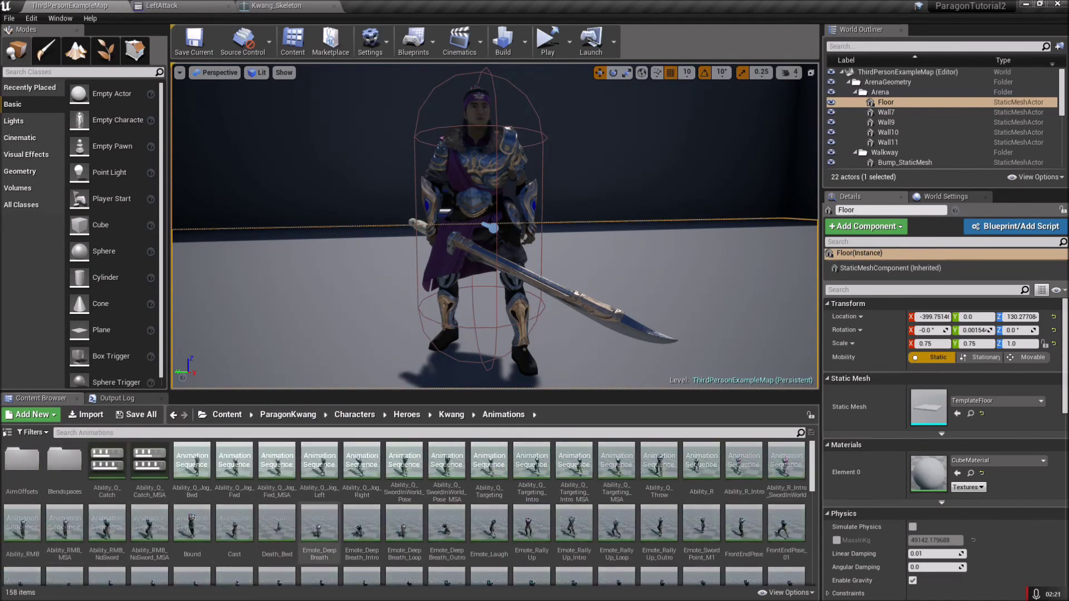
scroll(409, 513, down, 1)
scroll(409, 513, down, 4)
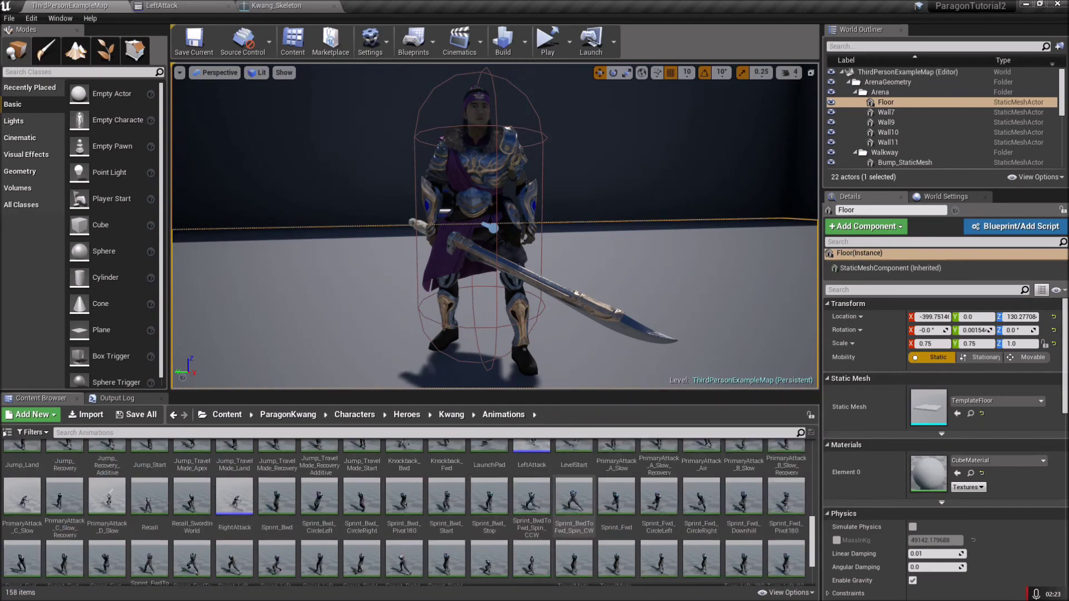
double_click(235, 495)
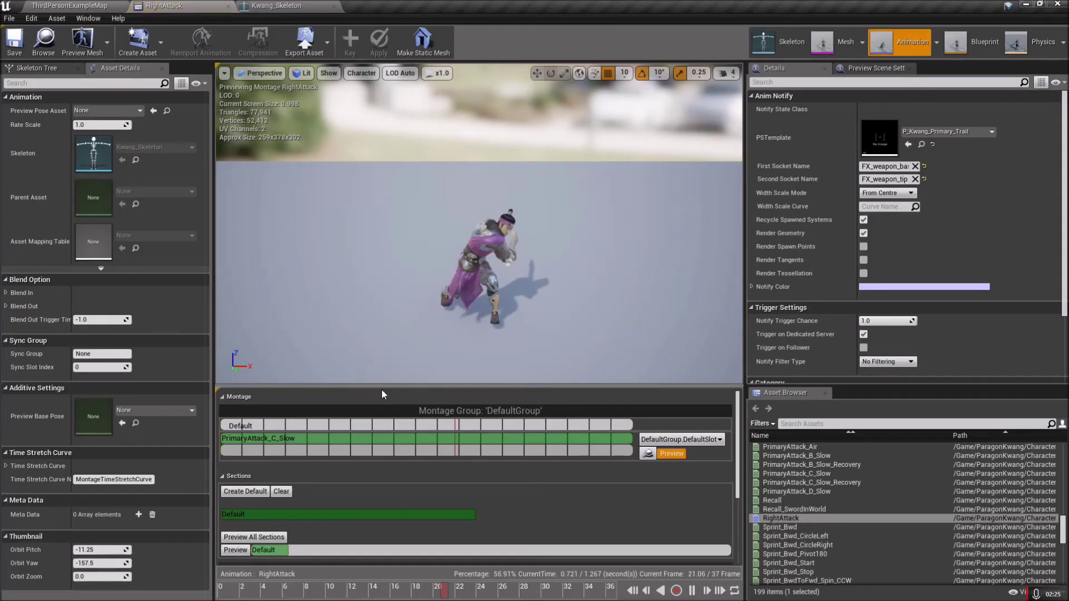
scroll(610, 476, down, 2)
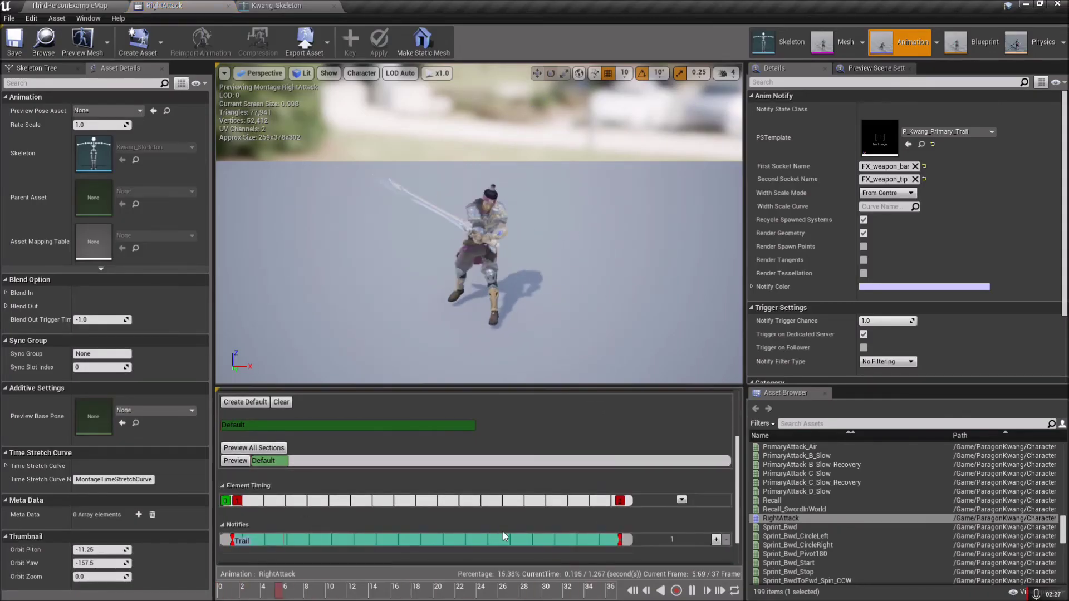
click(692, 590)
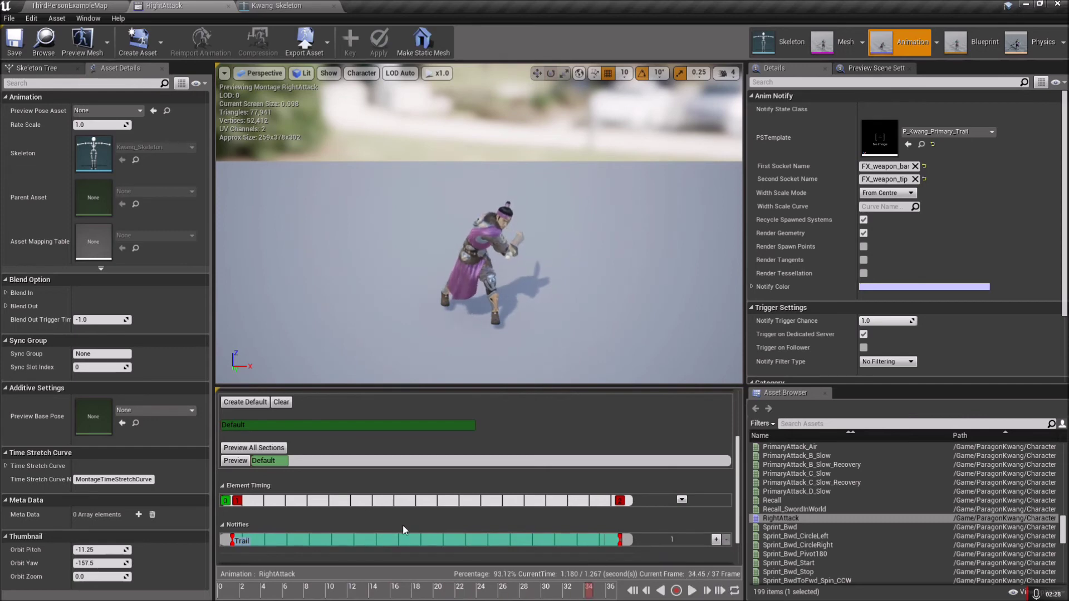
- Set the first socket of RightAttack's Trail notify to FX_weapon_base and the second socket to FX_weapon_tip
click(248, 539)
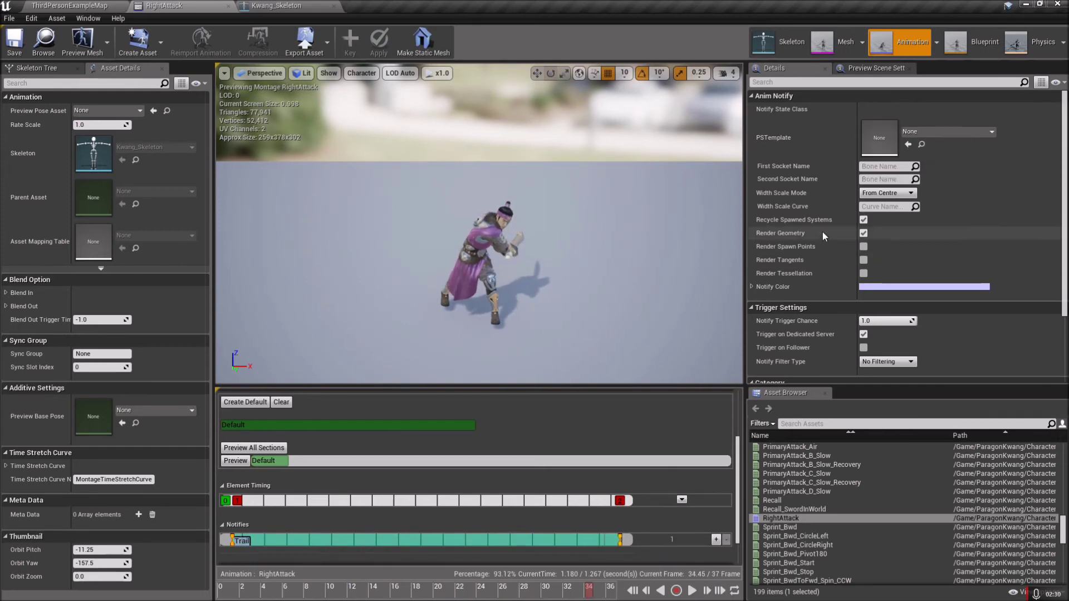
click(866, 170)
text(fx)
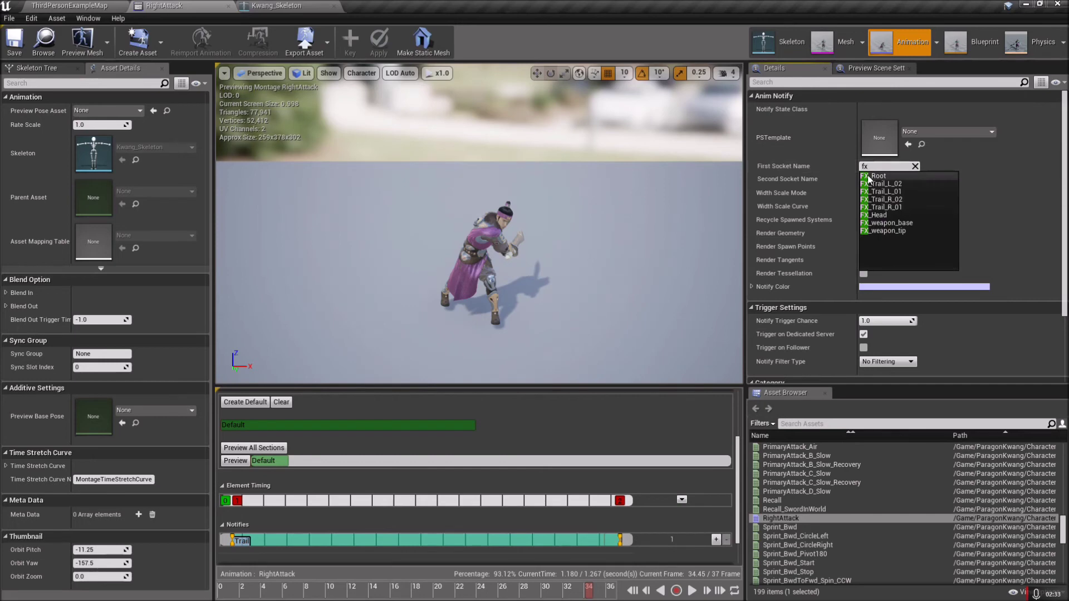
click(900, 222)
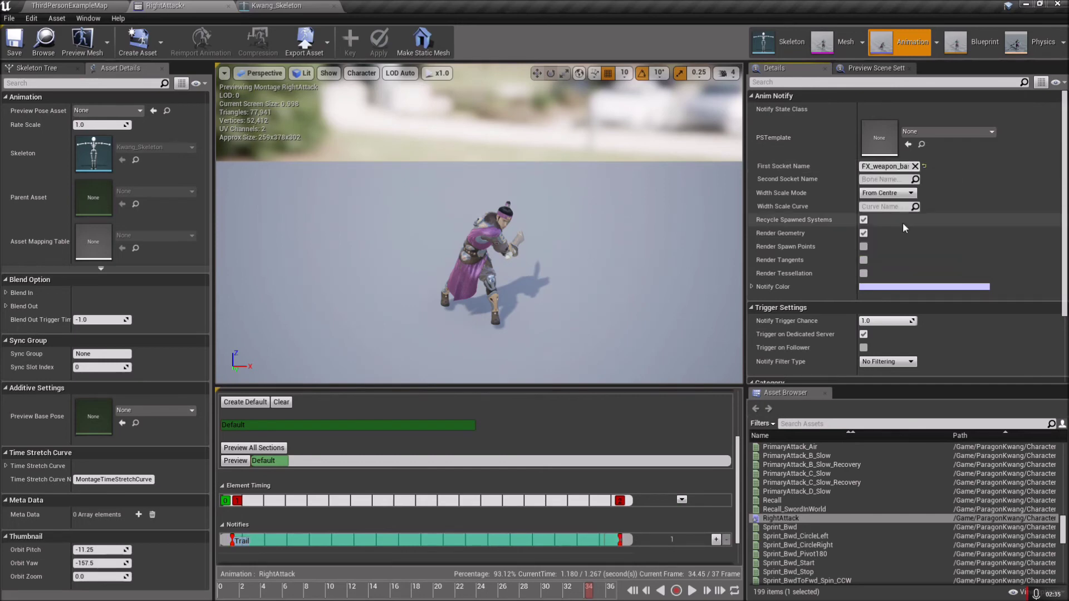
click(867, 179)
text(fx)
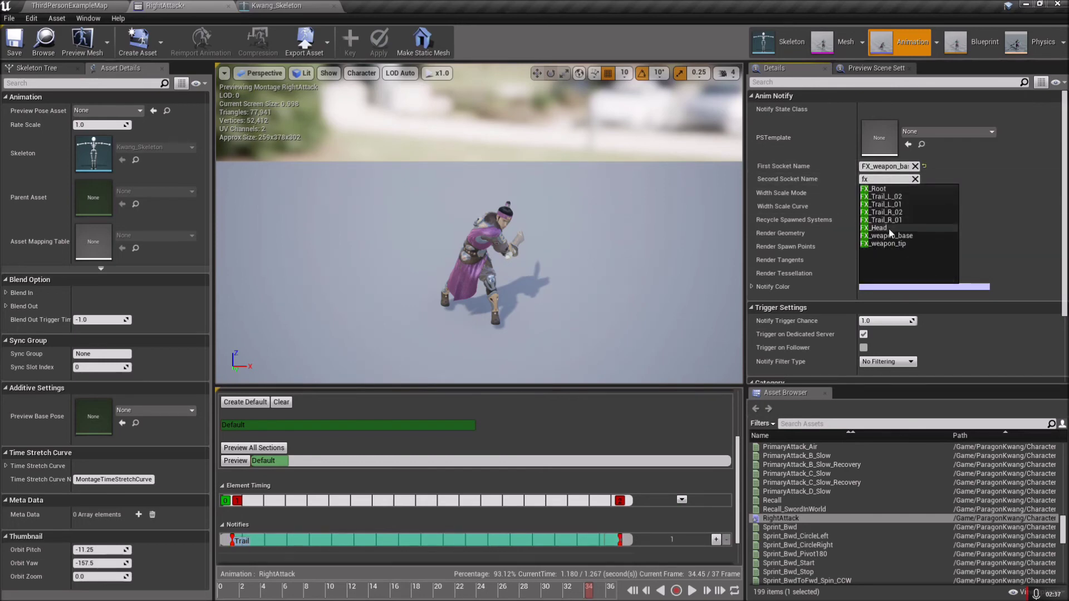
click(887, 241)
- Use P_Kwang_Primary_Trail as the particle template of RightAttack's Trail notify and save the montage
click(918, 133)
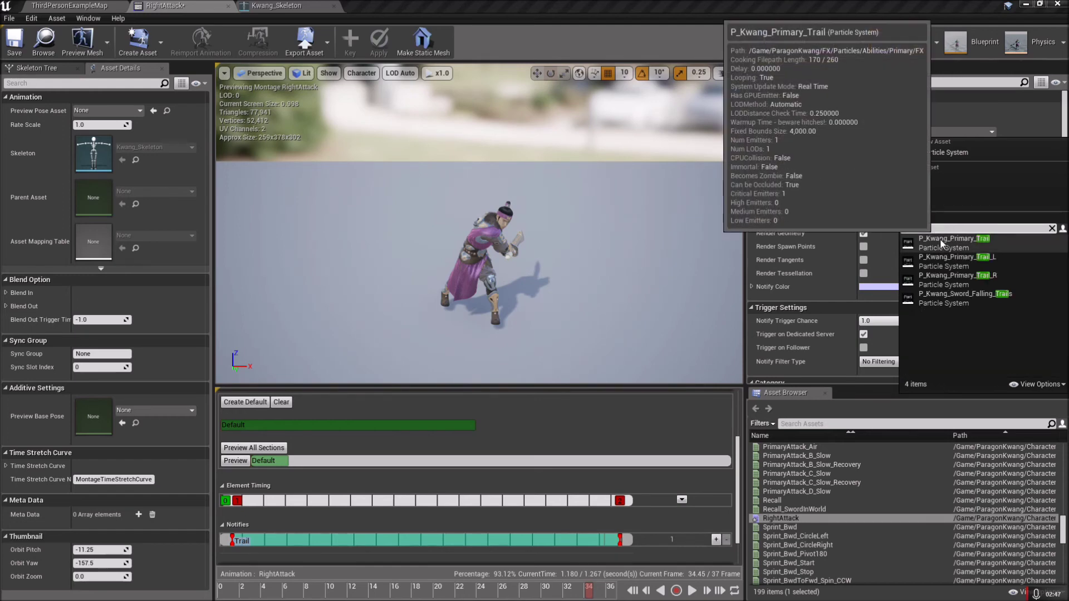
click(940, 239)
click(14, 42)
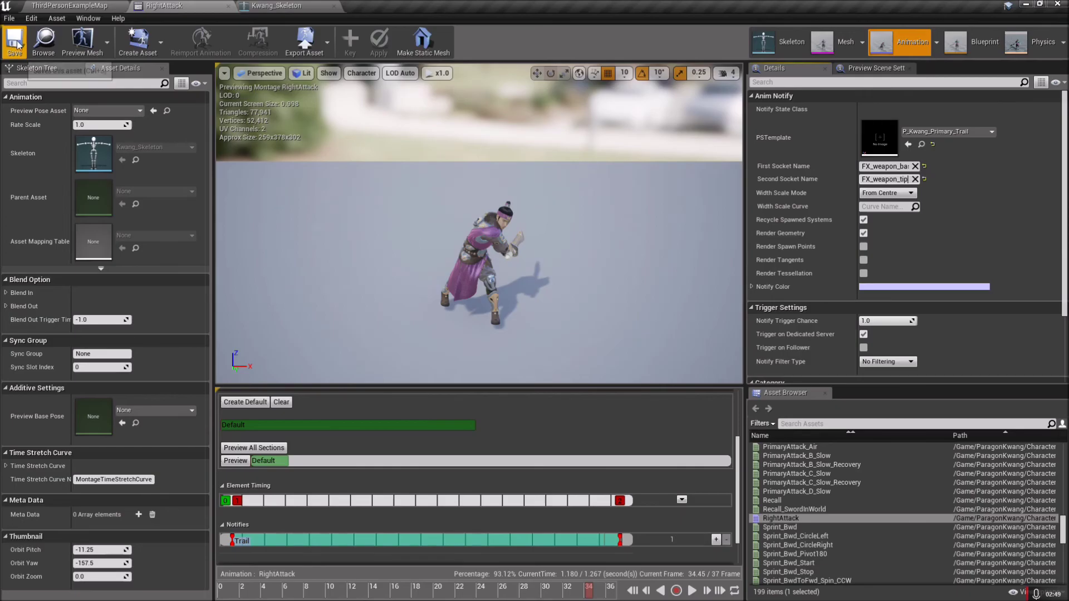
- Play the ThirdPersonExampleMap level and perform several sword attacks to check the trail effect
click(95, 6)
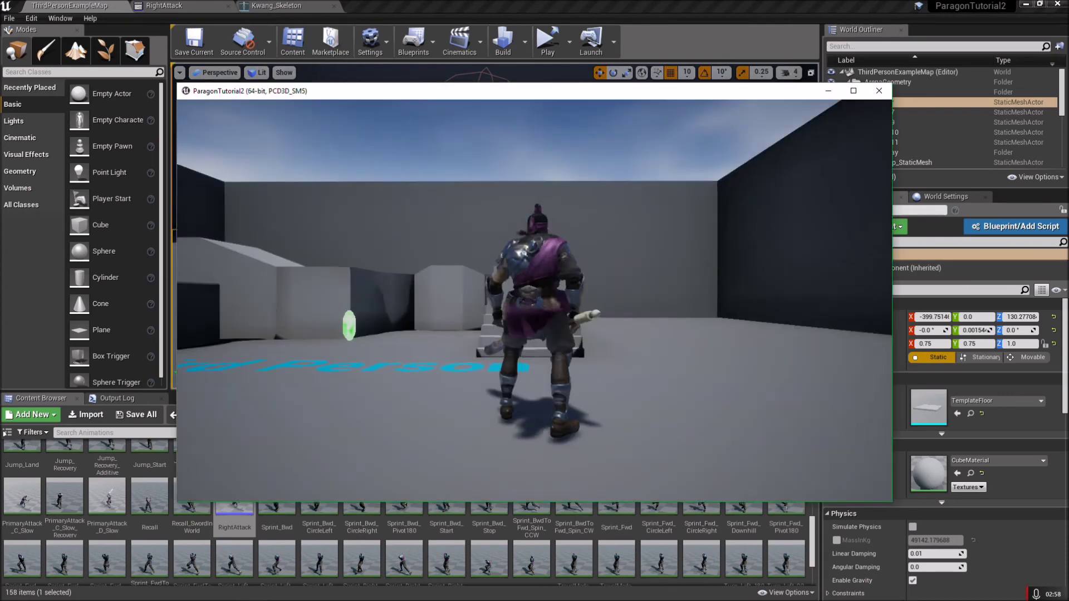
click(535, 301)
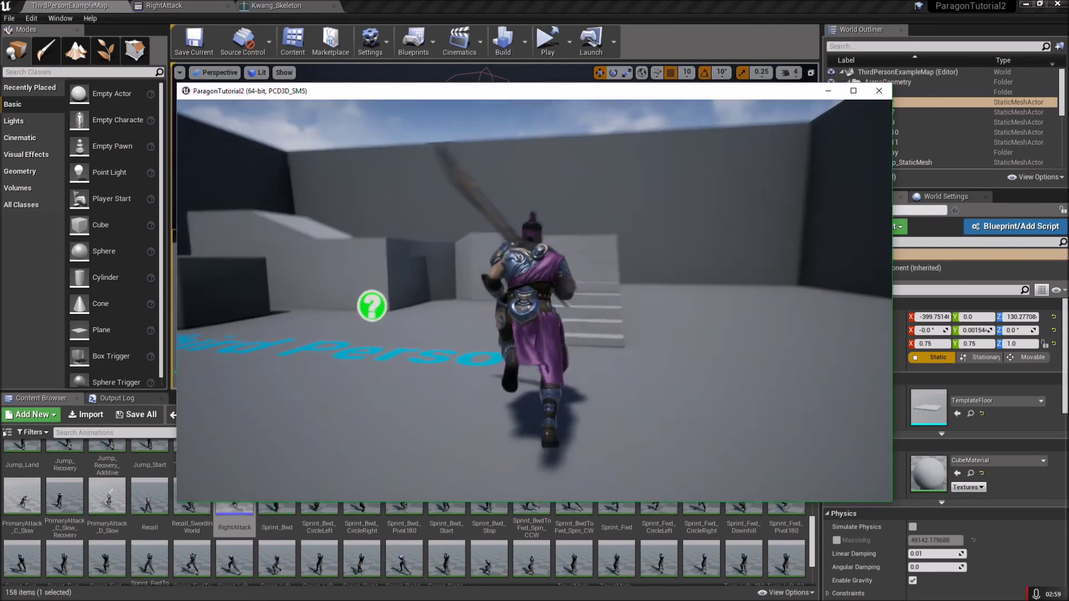
click(534, 301)
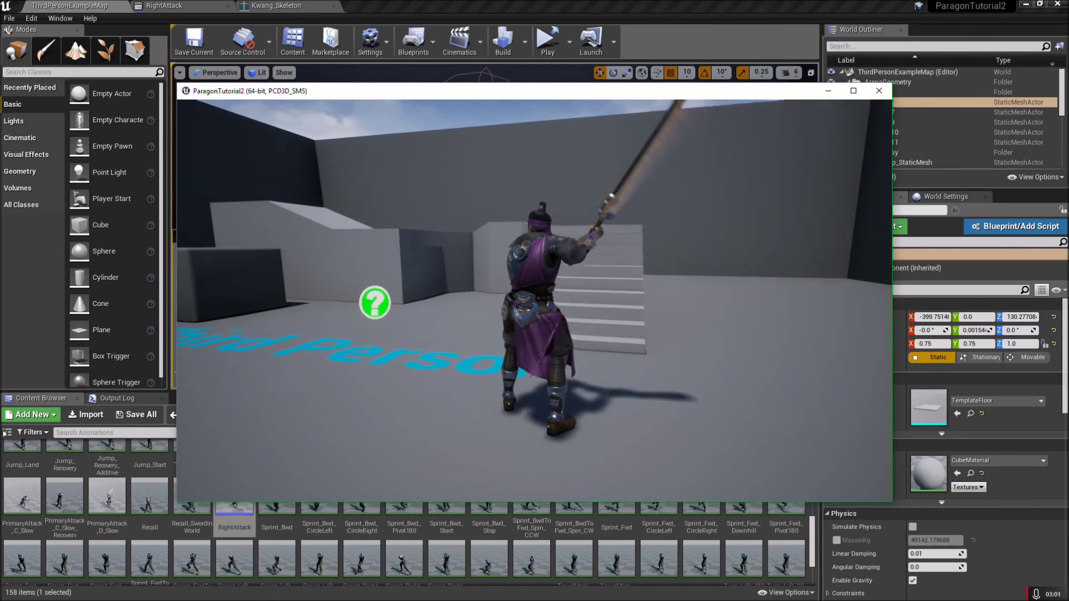
click(534, 300)
click(534, 300)
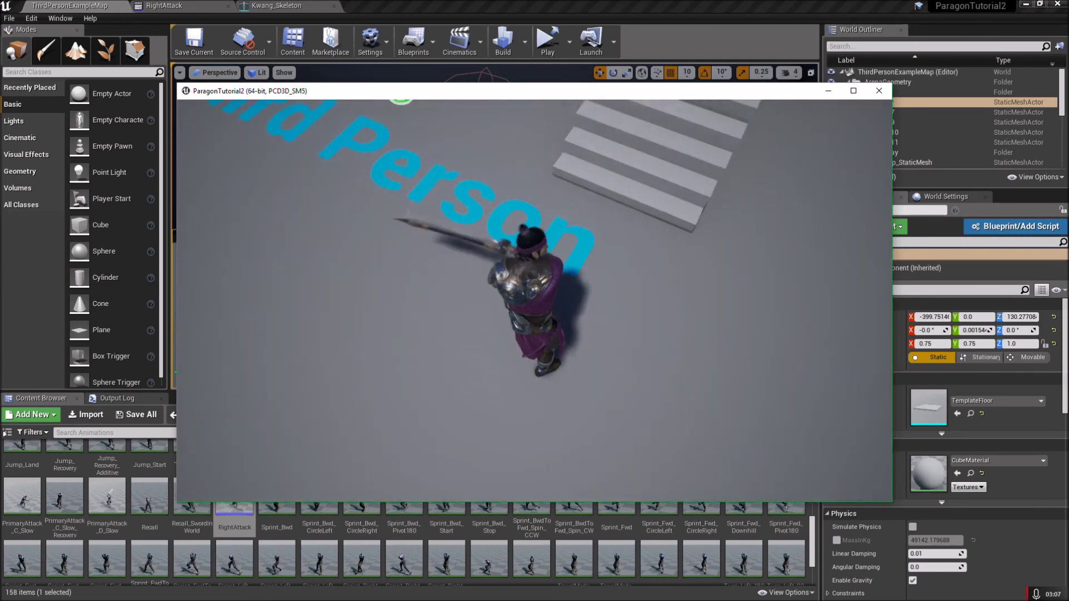